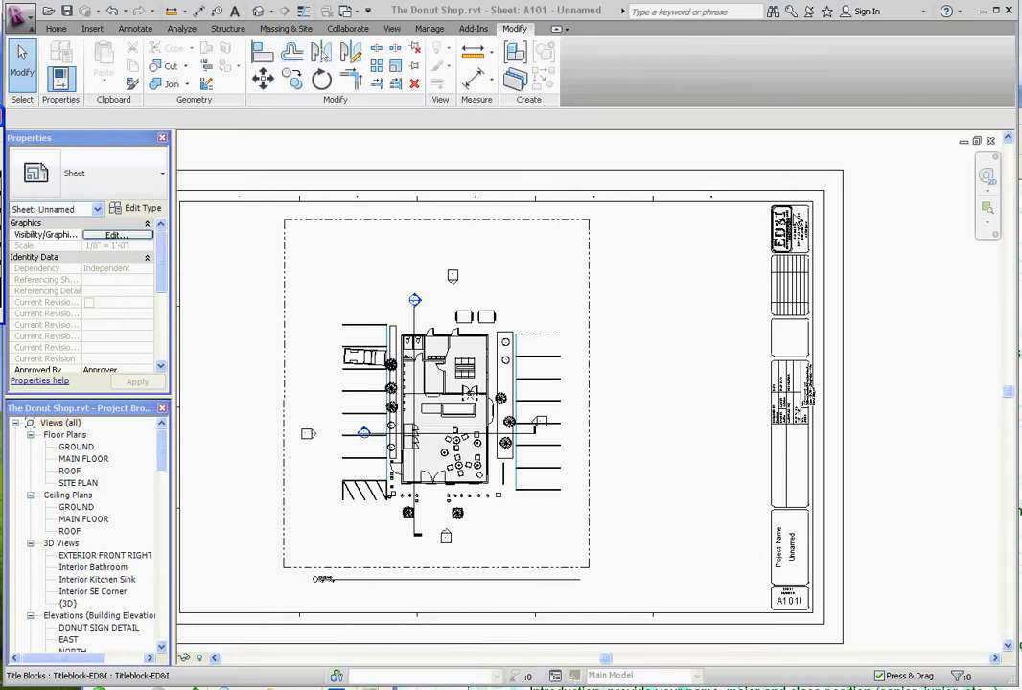
Zoom in and out around sheet A101 to inspect the title block
{"action": "scroll", "coordinate": [698, 217], "scroll_direction": "up", "scroll_amount": 5}
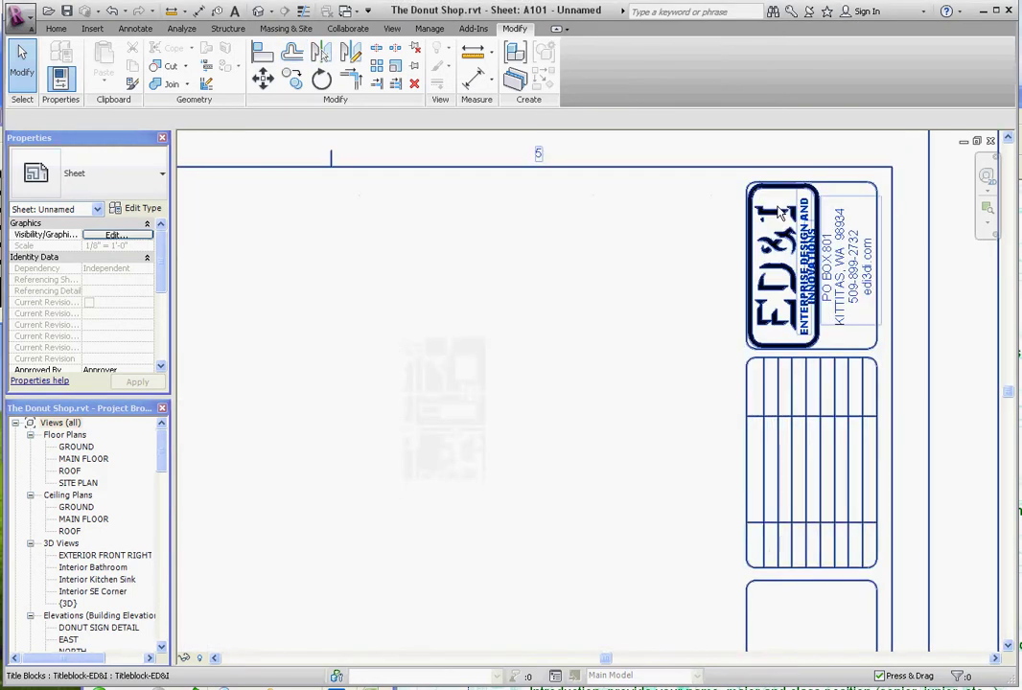
{"action": "scroll", "coordinate": [698, 216], "scroll_direction": "down", "scroll_amount": 5}
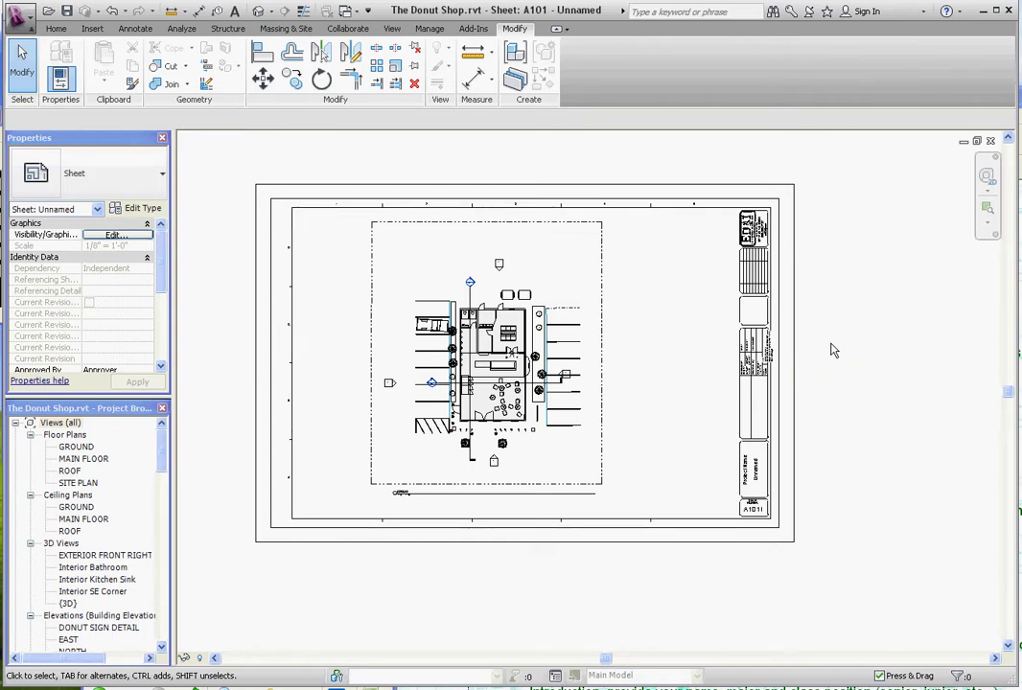
{"action": "scroll", "coordinate": [770, 490], "scroll_direction": "up", "scroll_amount": 5}
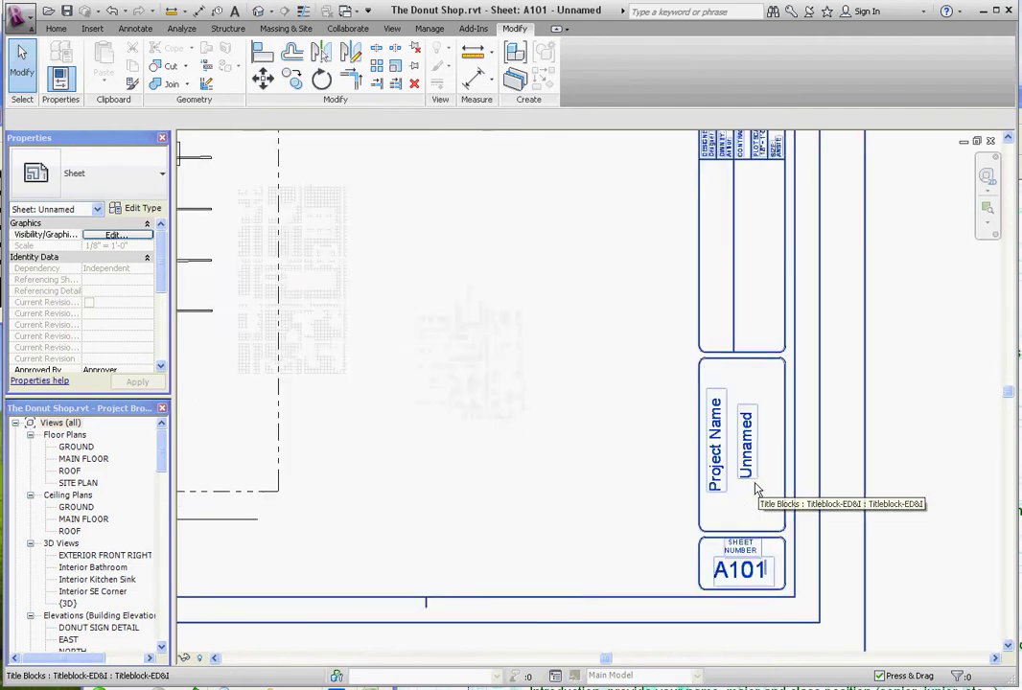
{"action": "scroll", "coordinate": [712, 455], "scroll_direction": "up", "scroll_amount": 2}
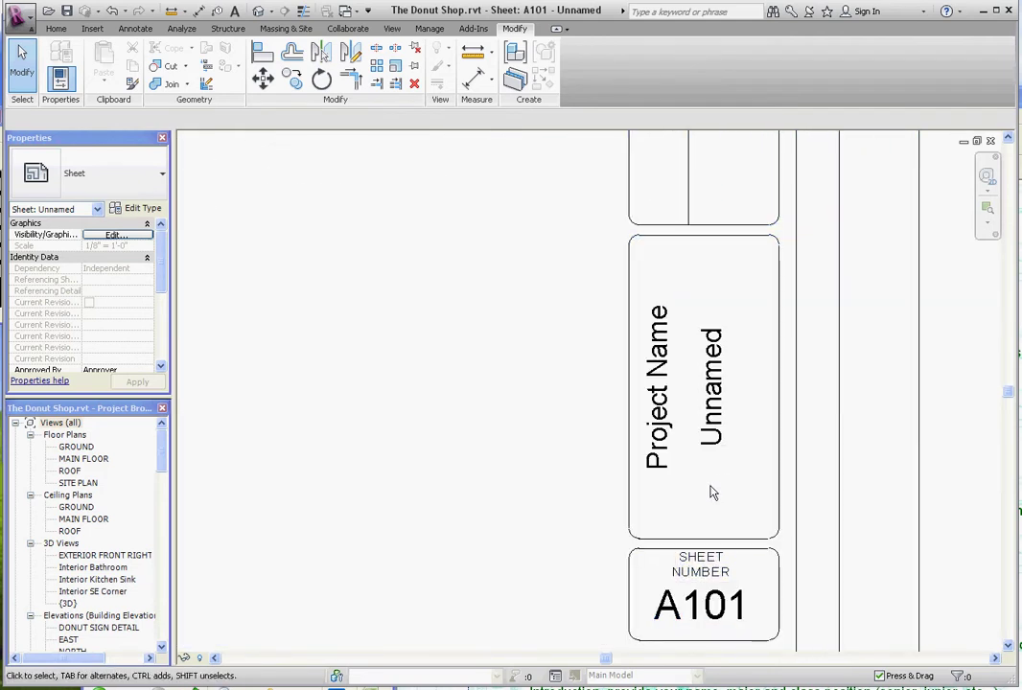
{"action": "scroll", "coordinate": [590, 315], "scroll_direction": "down", "scroll_amount": 1}
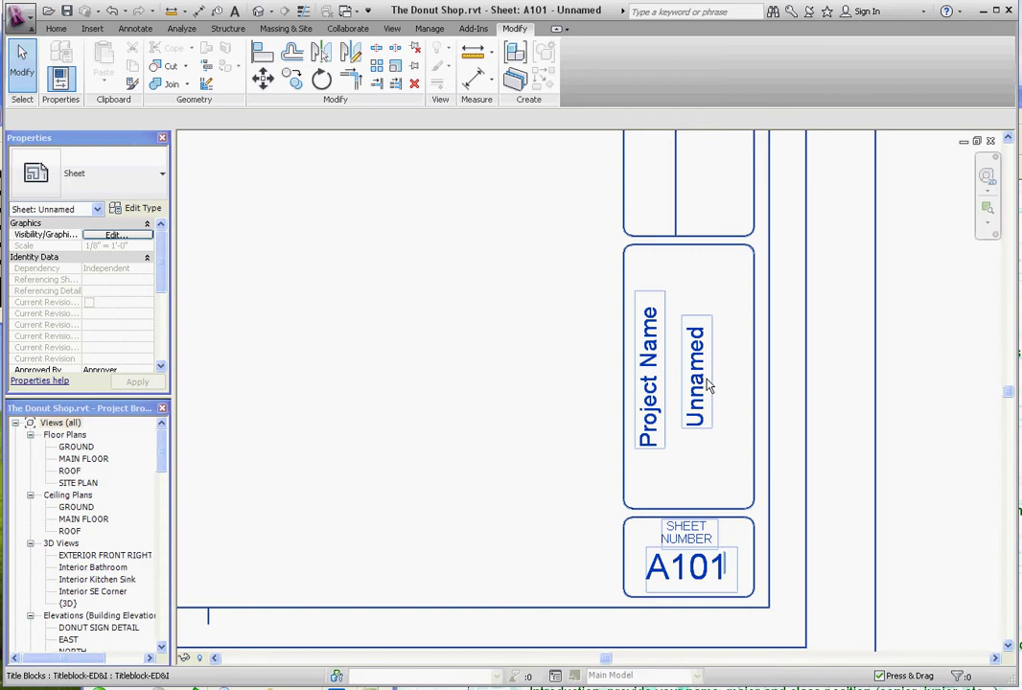
{"action": "scroll", "coordinate": [731, 388], "scroll_direction": "down", "scroll_amount": 1}
{"action": "scroll", "coordinate": [738, 404], "scroll_direction": "up", "scroll_amount": 1}
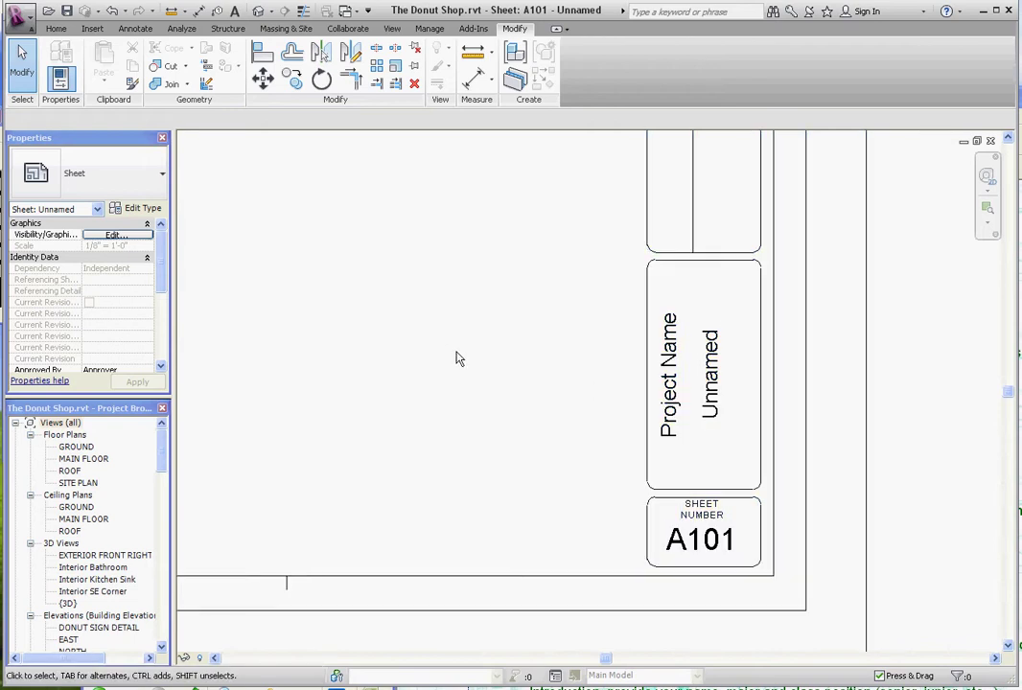
{"action": "scroll", "coordinate": [957, 374], "scroll_direction": "down", "scroll_amount": 1}
{"action": "scroll", "coordinate": [957, 374], "scroll_direction": "down", "scroll_amount": 1}
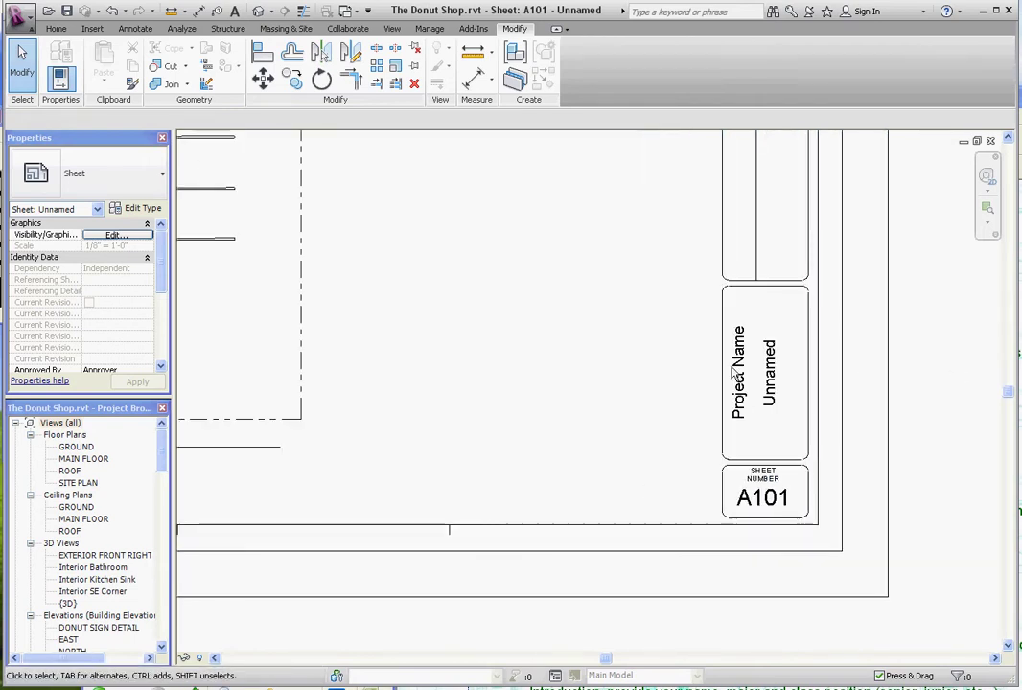
Open Manage > Project Information and enter the author's name in the Author field
{"action": "left_click", "coordinate": [430, 28]}
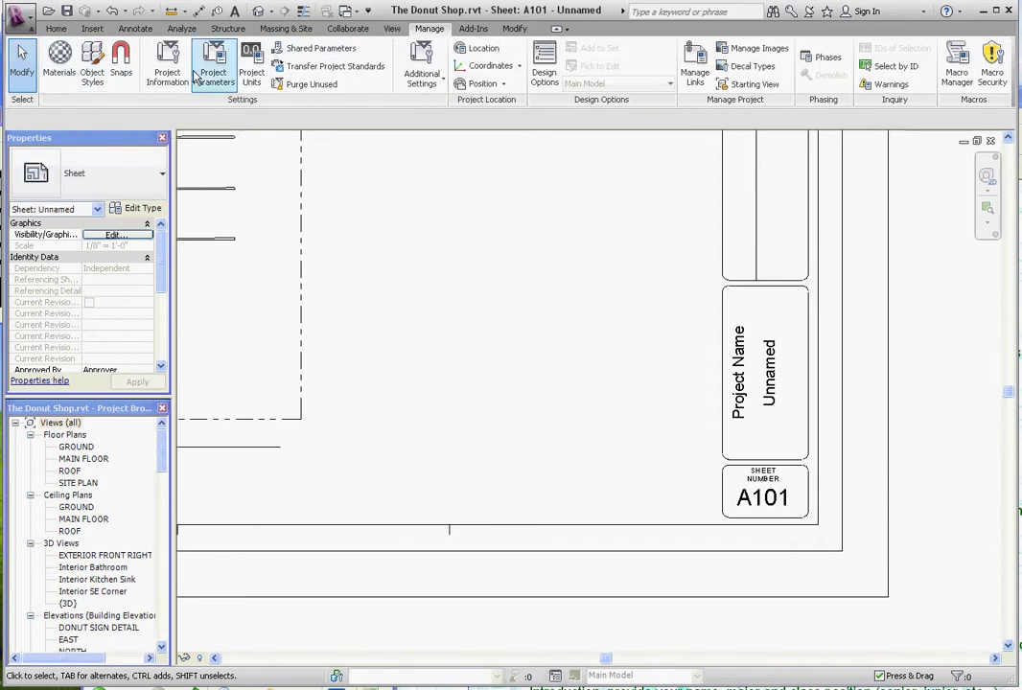
{"action": "left_click", "coordinate": [168, 72]}
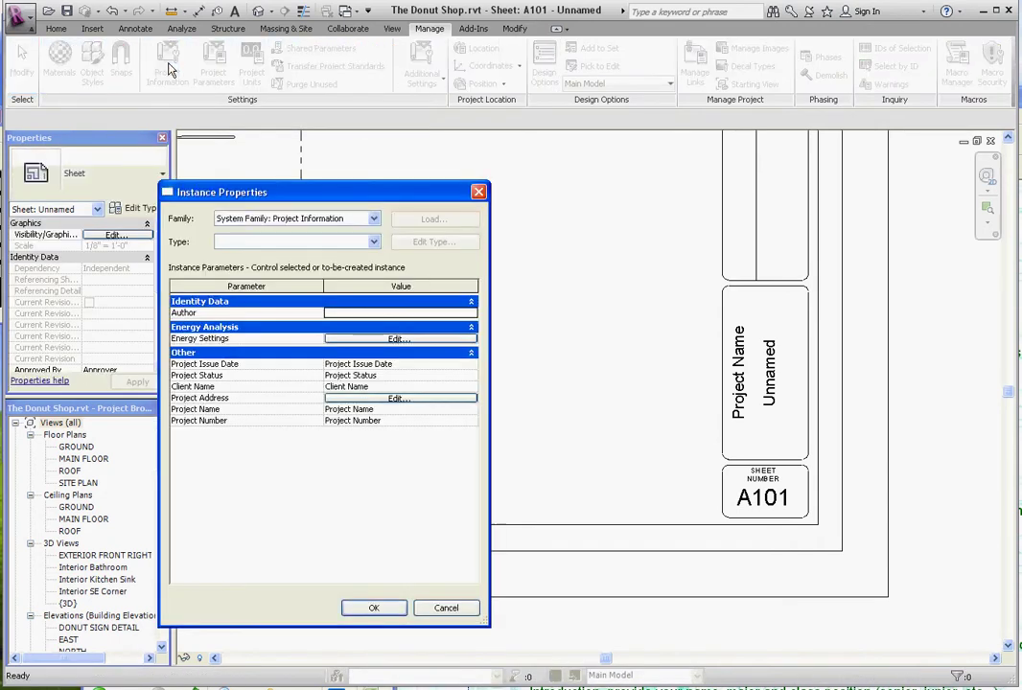
{"action": "left_click_drag", "start_coordinate": [303, 191], "coordinate": [318, 171]}
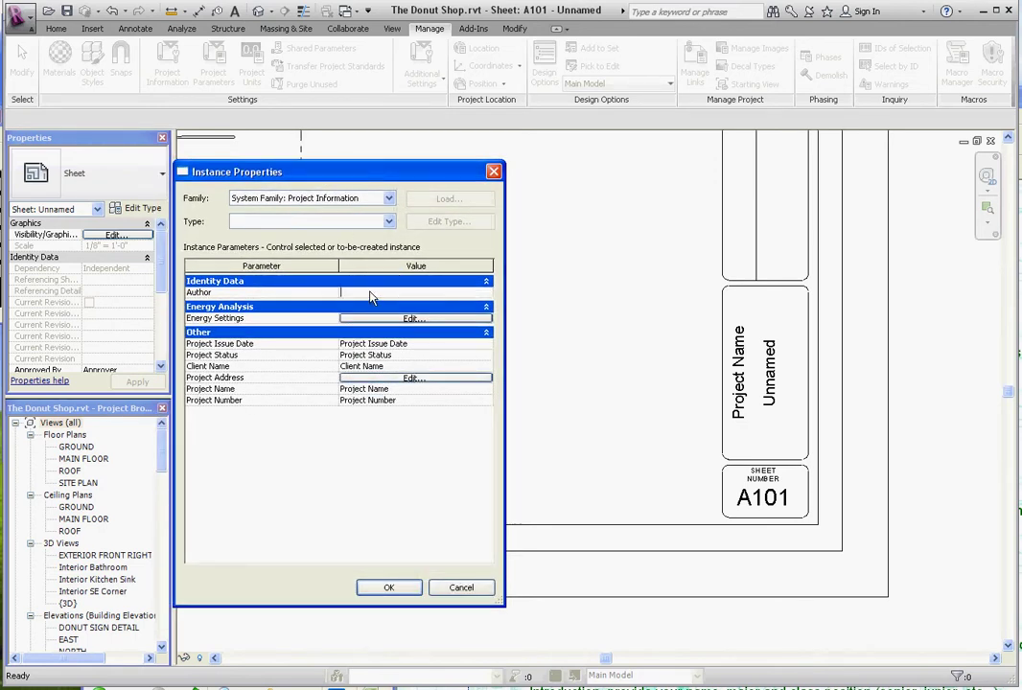
{"action": "type", "text": "Chris Scralett"}
Set Project Name to MR. DONUT ELLENSBURG and Project Number to 123456, then confirm
{"action": "left_click", "coordinate": [379, 389]}
{"action": "type", "text": "mr"}
{"action": "key", "text": "BackSpace"}
{"action": "type", "text": "MR. DONUT"}
{"action": "type", "text": "ELLENSBURG"}
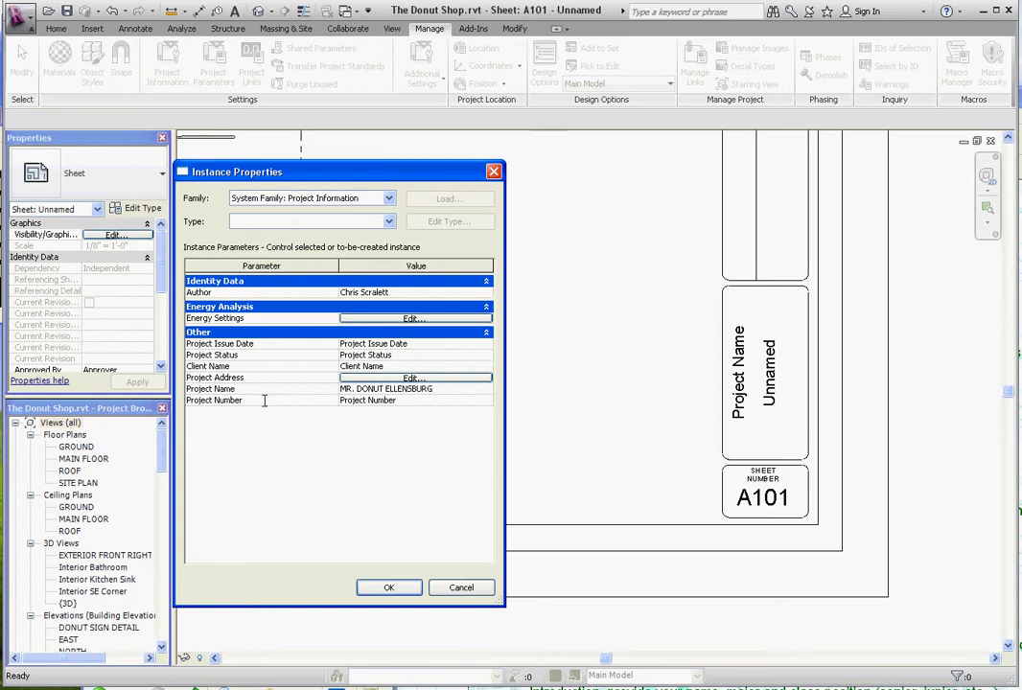
{"action": "left_click", "coordinate": [414, 406]}
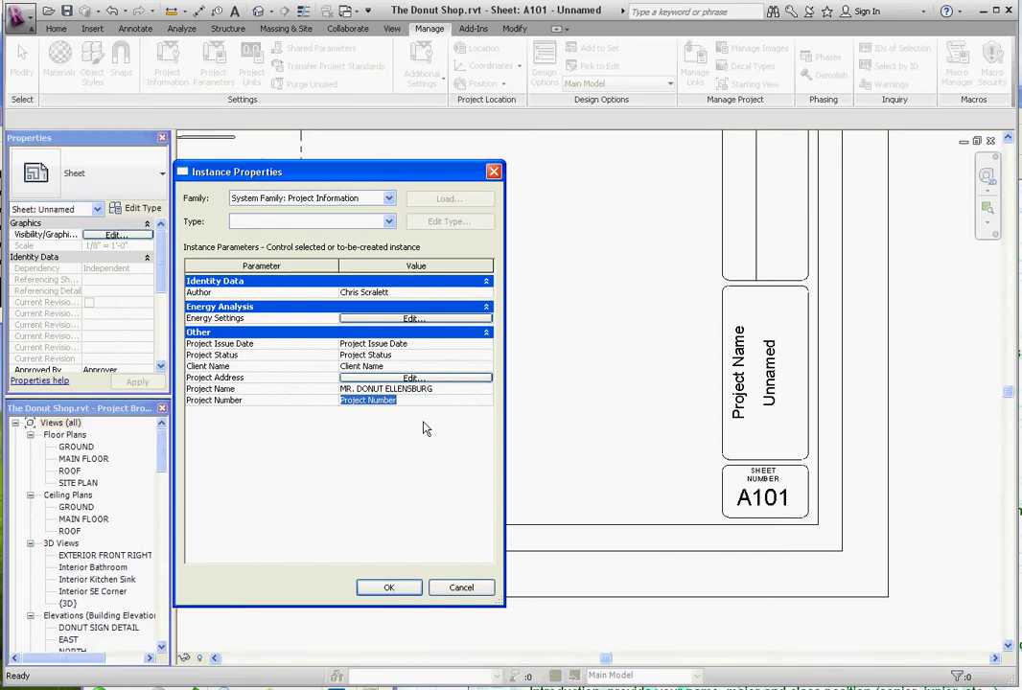
{"action": "type", "text": "123456"}
{"action": "left_click", "coordinate": [406, 594]}
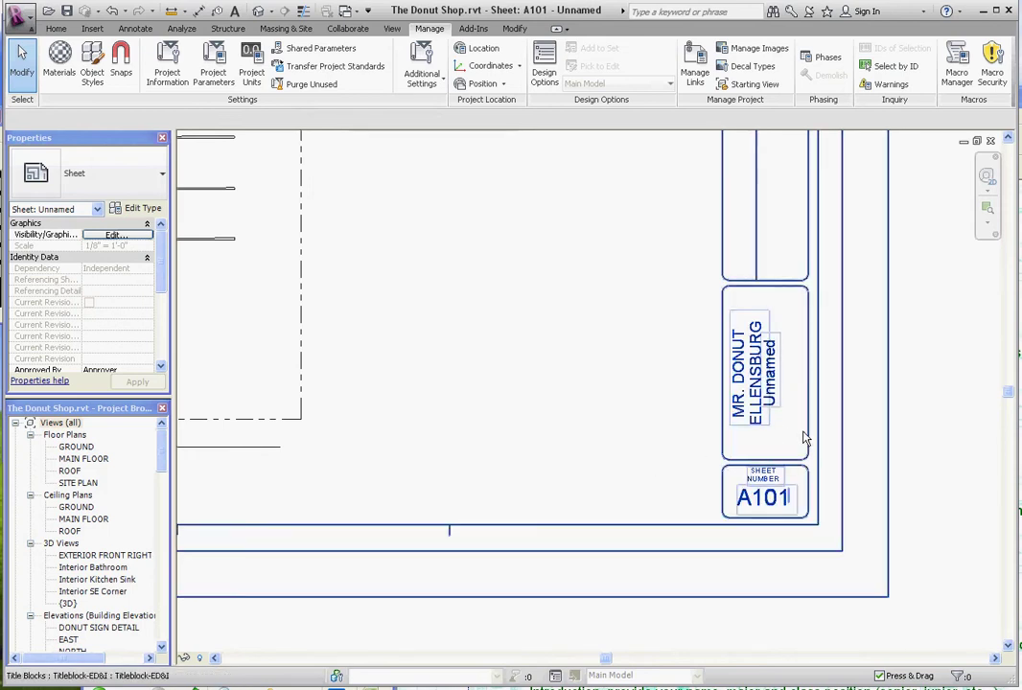
Zoom in and out on the title block to check the MR. DONUT ELLENSBURG project name
{"action": "scroll", "coordinate": [805, 438], "scroll_direction": "up", "scroll_amount": 3}
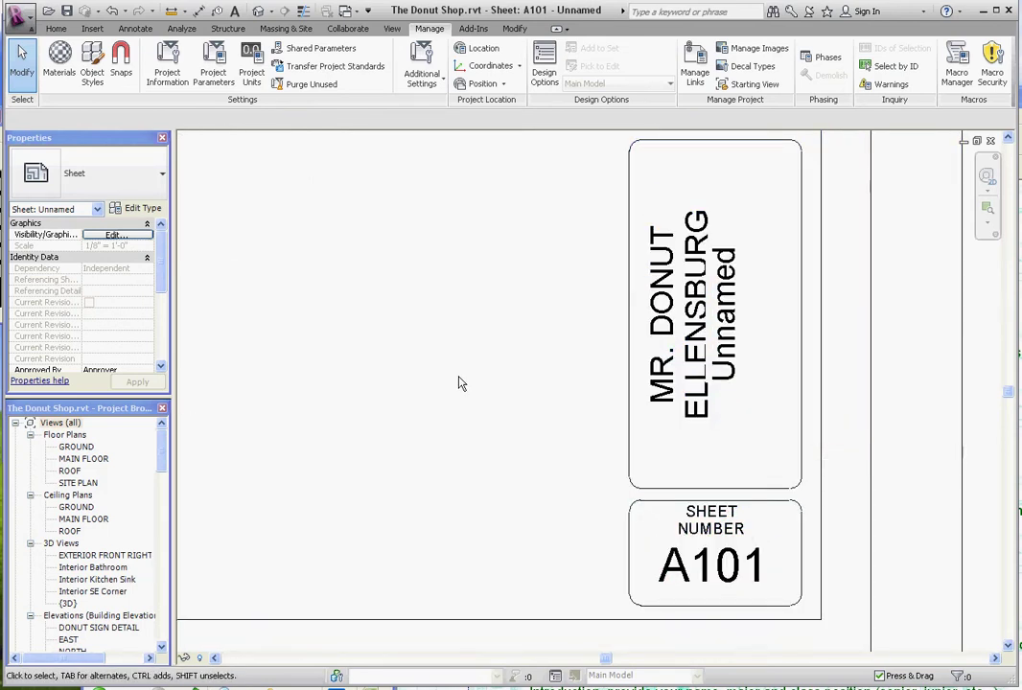
{"action": "scroll", "coordinate": [714, 422], "scroll_direction": "down", "scroll_amount": 2}
{"action": "scroll", "coordinate": [671, 335], "scroll_direction": "up", "scroll_amount": 1}
{"action": "scroll", "coordinate": [729, 415], "scroll_direction": "down", "scroll_amount": 1}
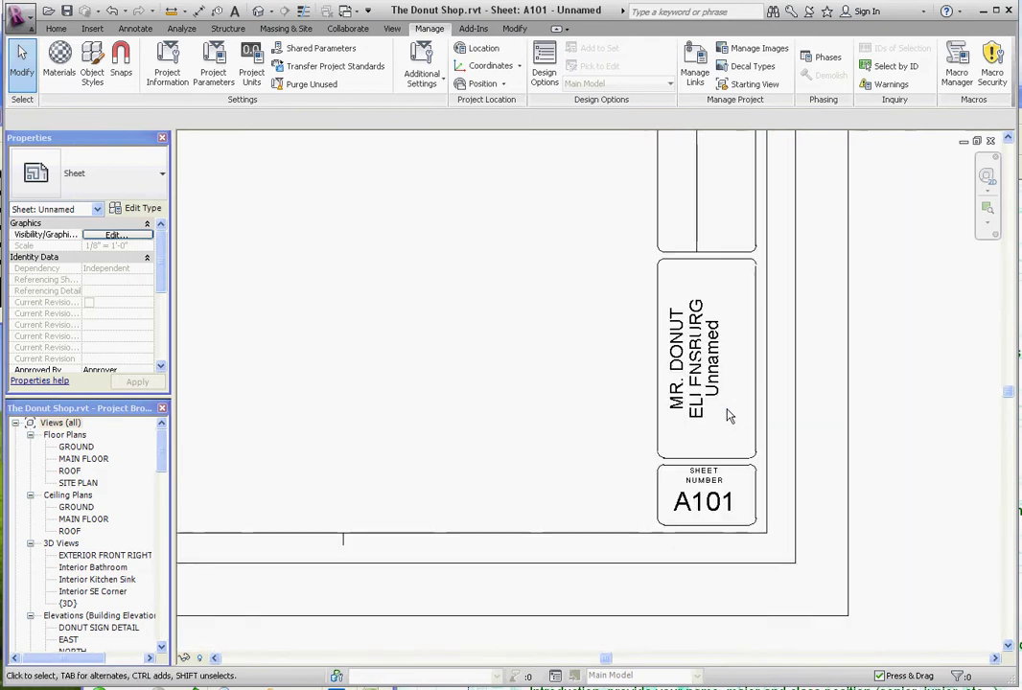
{"action": "scroll", "coordinate": [709, 369], "scroll_direction": "up", "scroll_amount": 2}
{"action": "scroll", "coordinate": [729, 369], "scroll_direction": "down", "scroll_amount": 1}
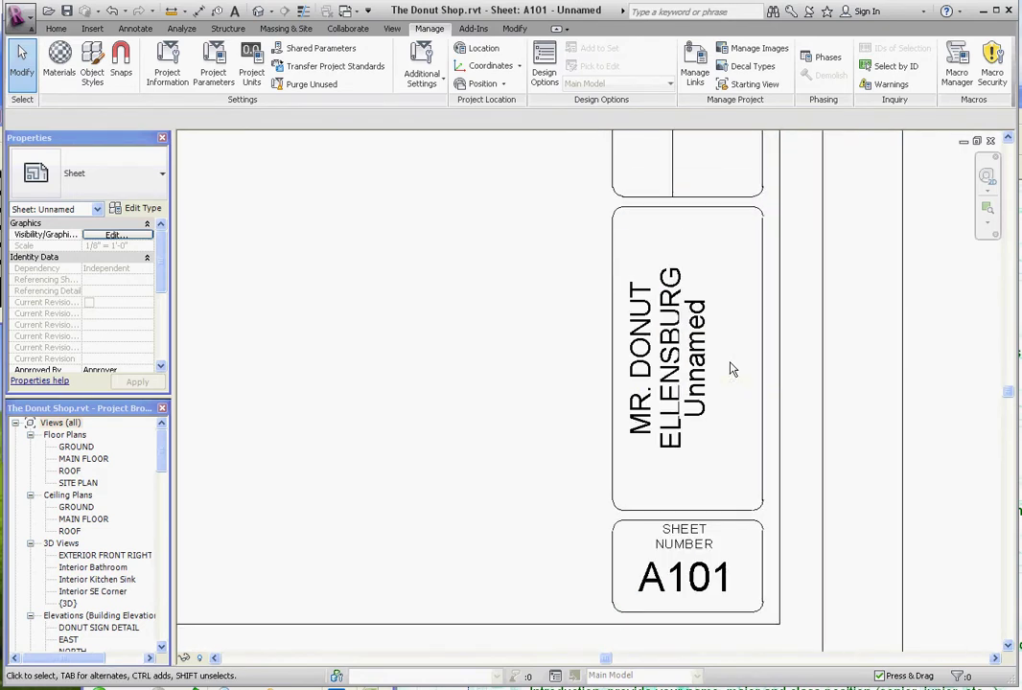
{"action": "scroll", "coordinate": [547, 370], "scroll_direction": "down", "scroll_amount": 1}
{"action": "scroll", "coordinate": [675, 387], "scroll_direction": "up", "scroll_amount": 1}
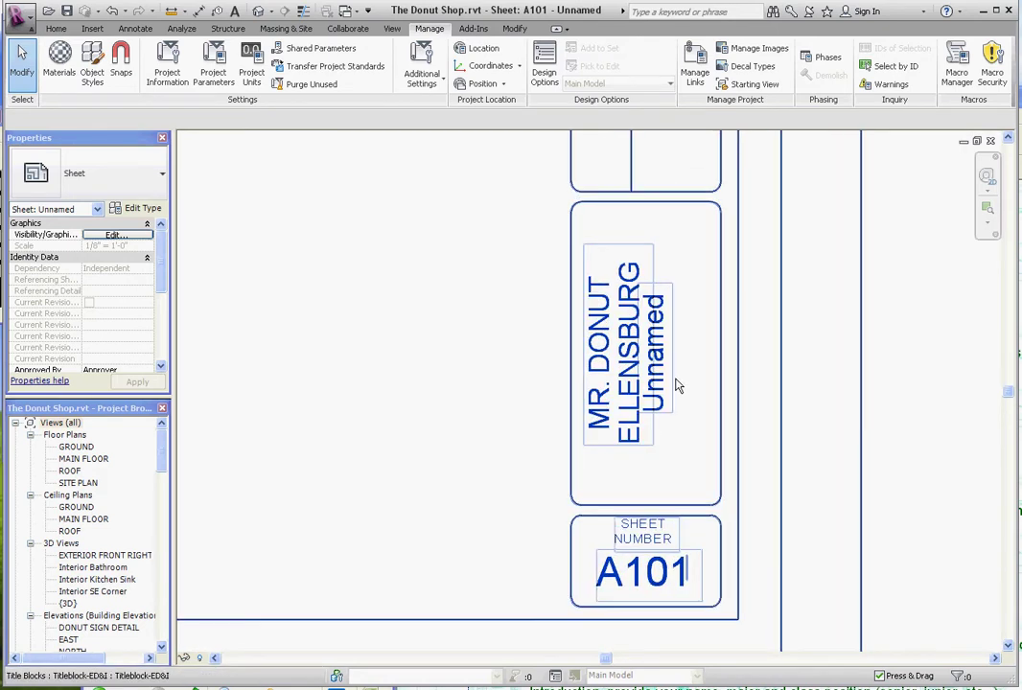
Open the Titleblock-ED&I family for editing from the title block's context menu
{"action": "right_click", "coordinate": [676, 385]}
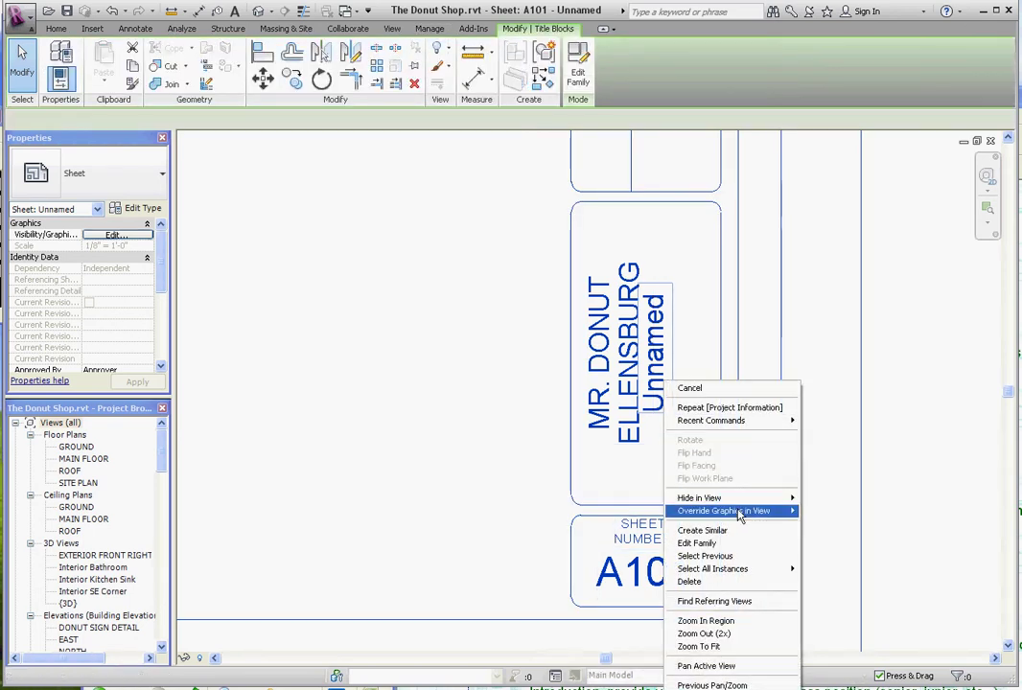
{"action": "left_click", "coordinate": [737, 544]}
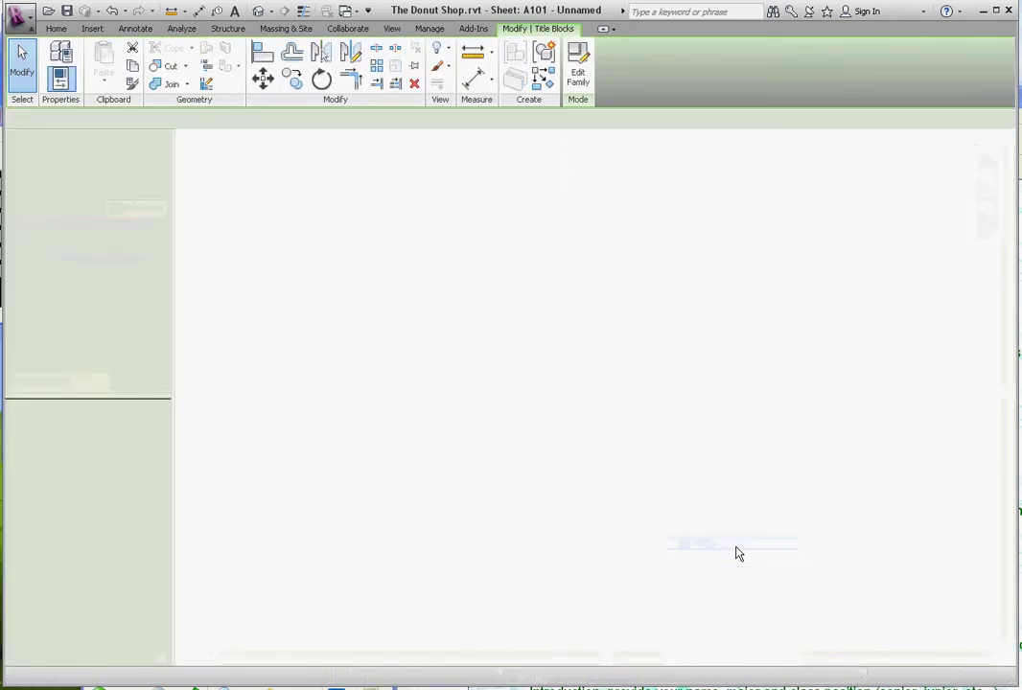
{"action": "scroll", "coordinate": [901, 554], "scroll_direction": "up", "scroll_amount": 3}
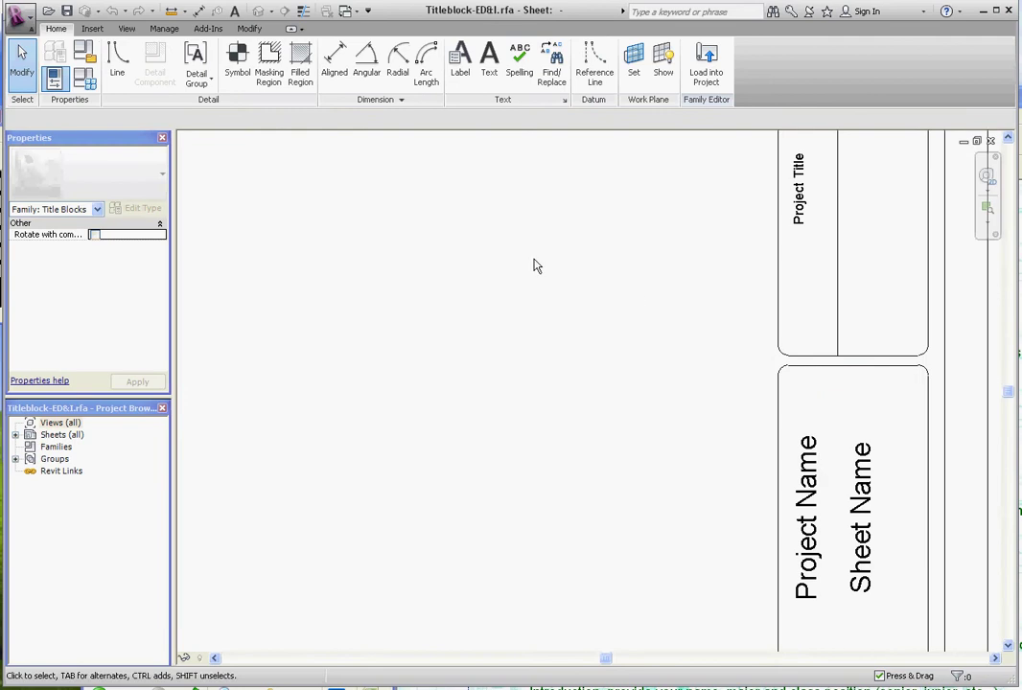
{"action": "scroll", "coordinate": [537, 266], "scroll_direction": "down", "scroll_amount": 2}
Nudge the Sheet Name label right and reload the family, overwriting the existing version
{"action": "left_click", "coordinate": [698, 393]}
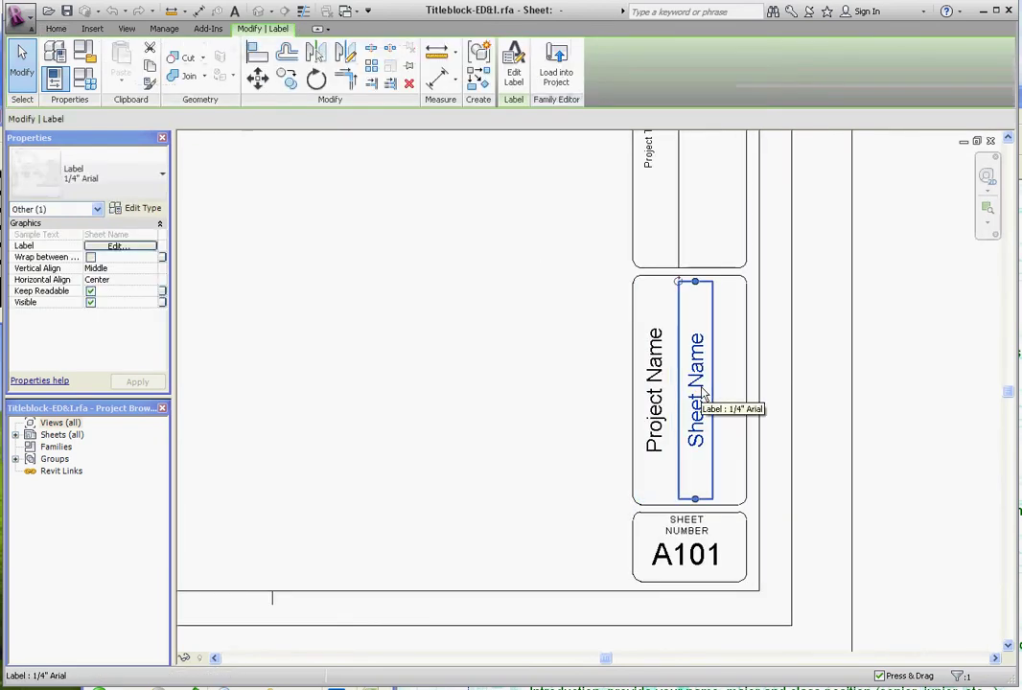
{"action": "key", "text": "Right"}
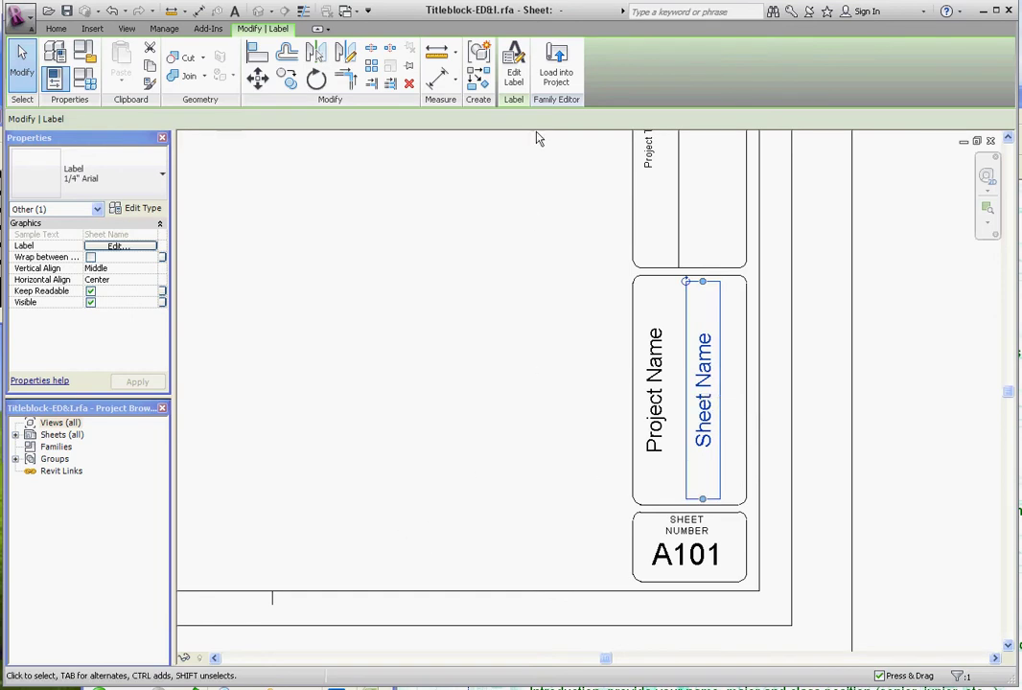
{"action": "left_click", "coordinate": [556, 67]}
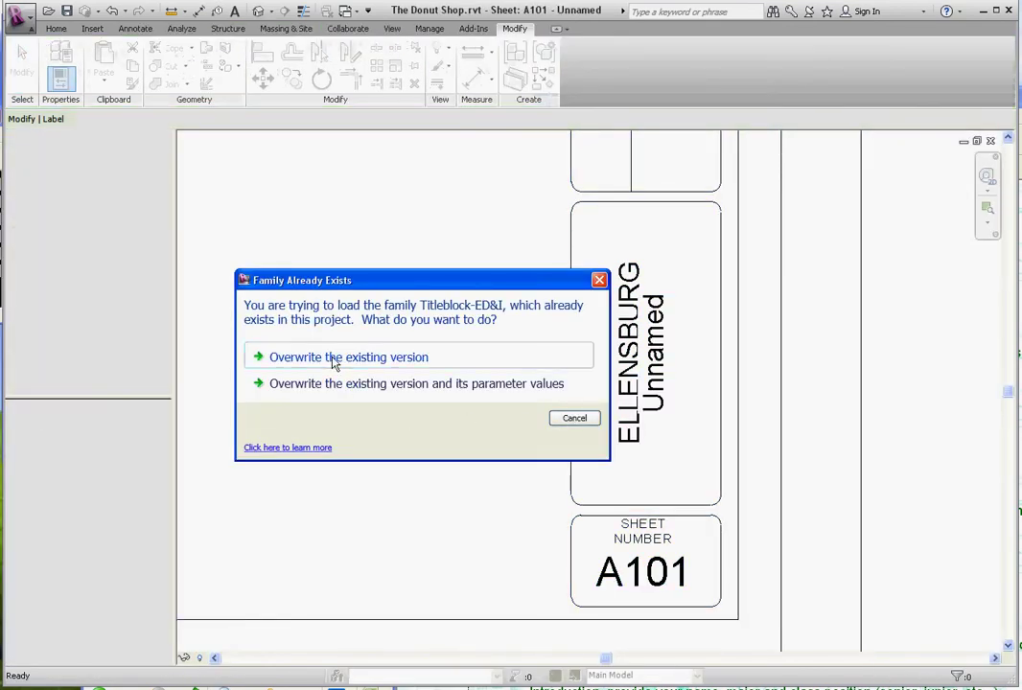
{"action": "left_click", "coordinate": [332, 358]}
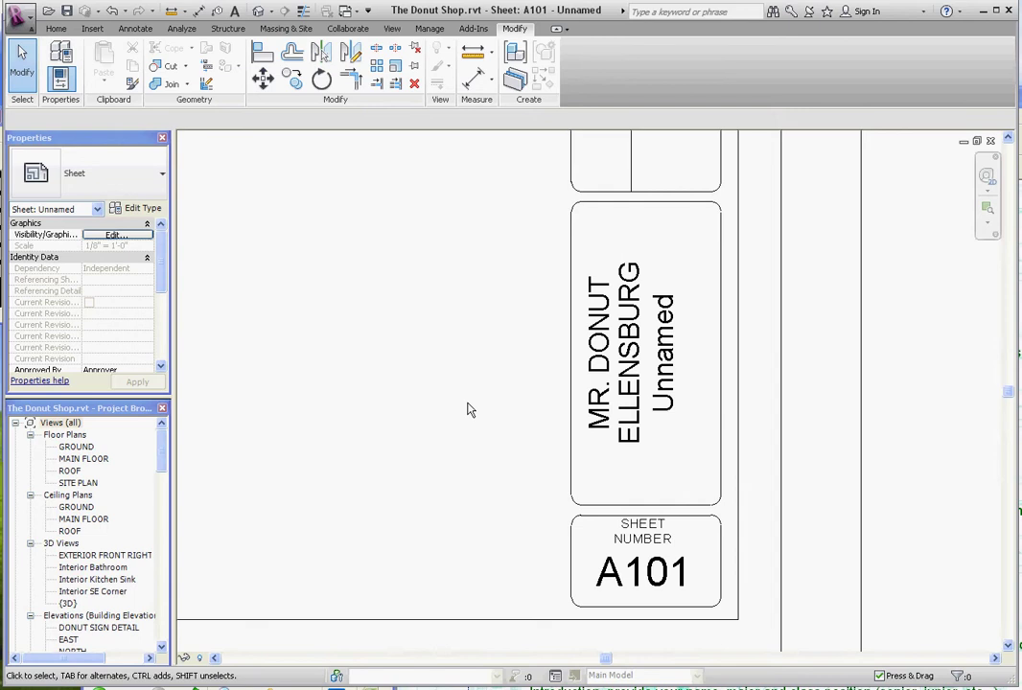
{"action": "scroll", "coordinate": [829, 521], "scroll_direction": "down", "scroll_amount": 5}
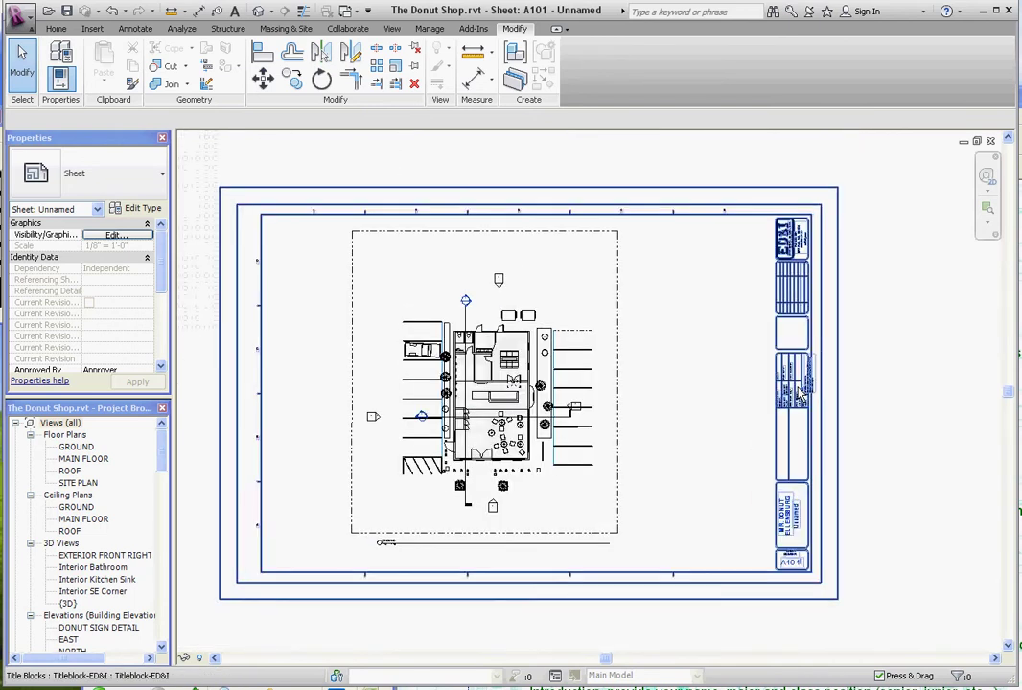
{"action": "scroll", "coordinate": [901, 392], "scroll_direction": "up", "scroll_amount": 3}
{"action": "scroll", "coordinate": [897, 398], "scroll_direction": "down", "scroll_amount": 2}
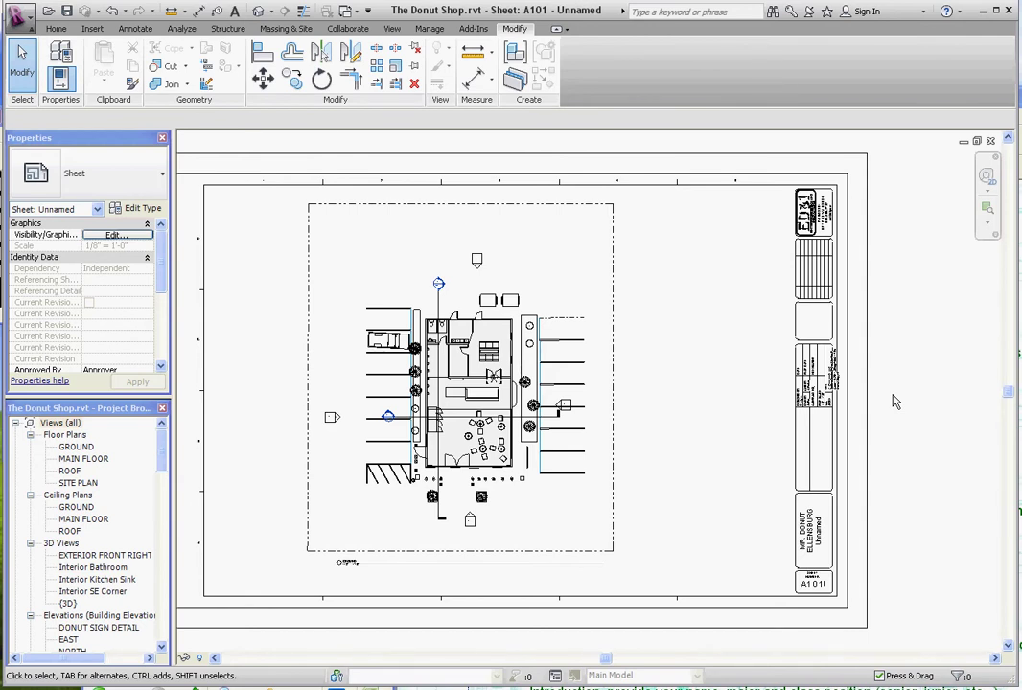
{"action": "scroll", "coordinate": [894, 402], "scroll_direction": "up", "scroll_amount": 5}
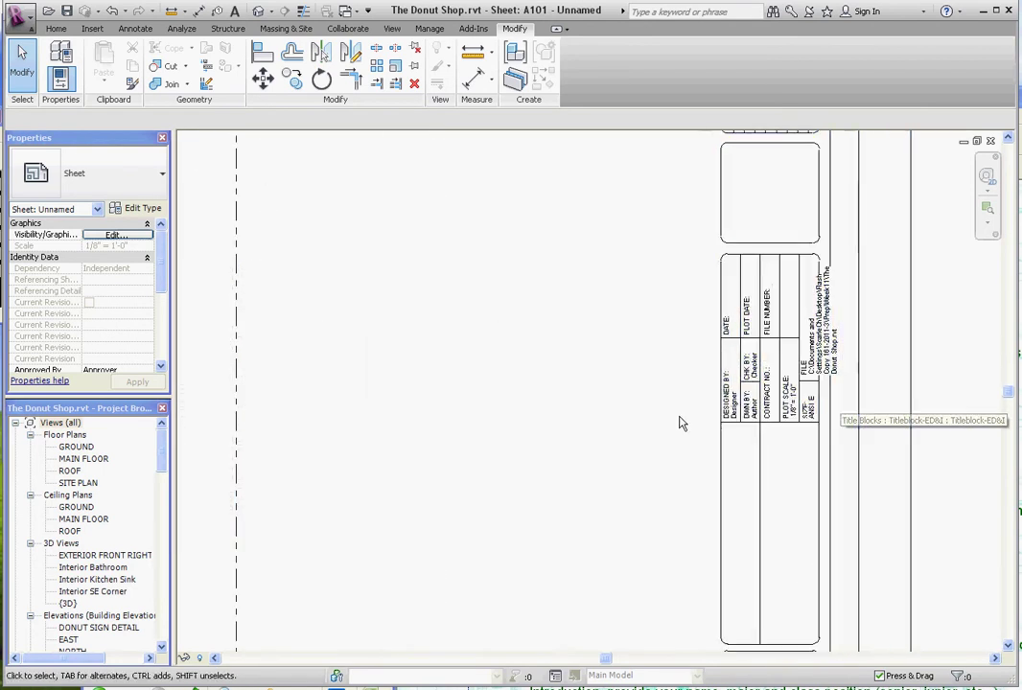
{"action": "scroll", "coordinate": [779, 429], "scroll_direction": "up", "scroll_amount": 2}
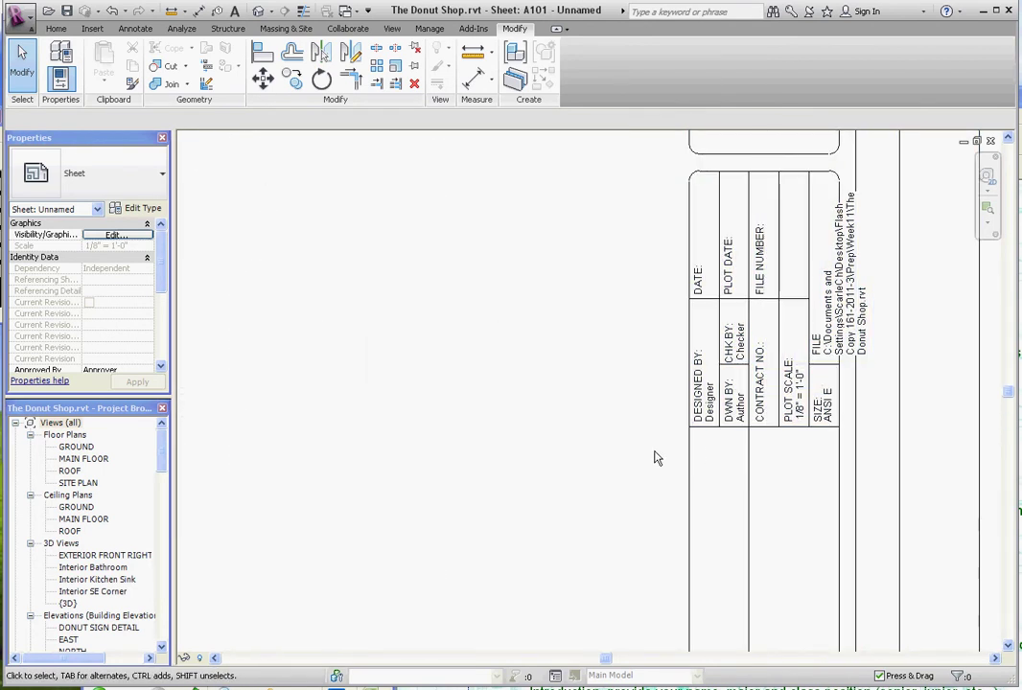
{"action": "scroll", "coordinate": [949, 444], "scroll_direction": "down", "scroll_amount": 4}
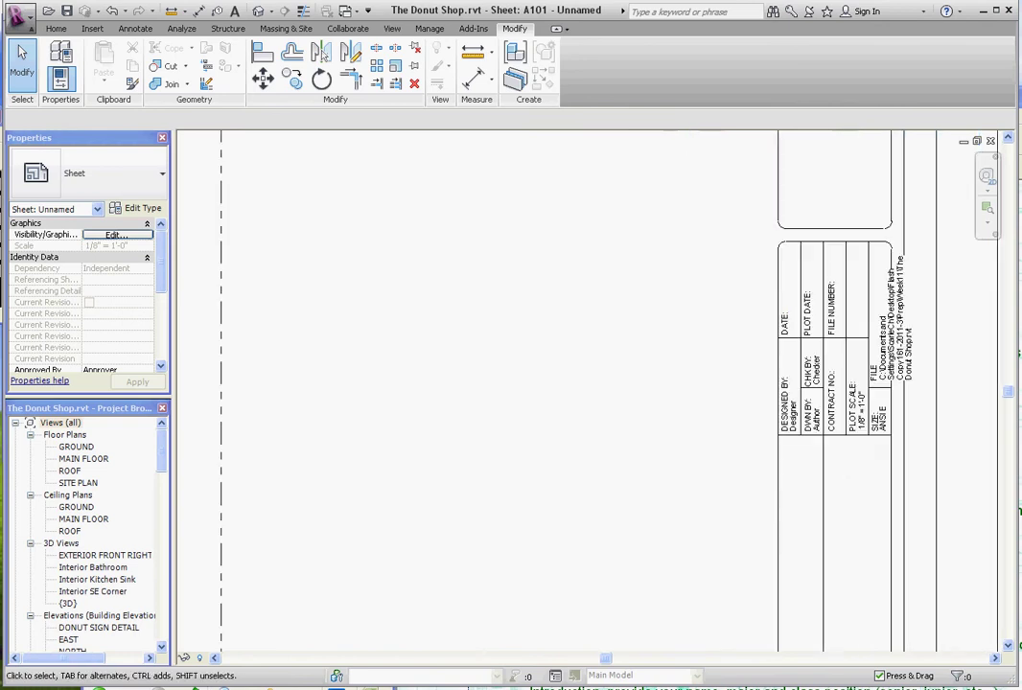
{"action": "scroll", "coordinate": [950, 444], "scroll_direction": "down", "scroll_amount": 3}
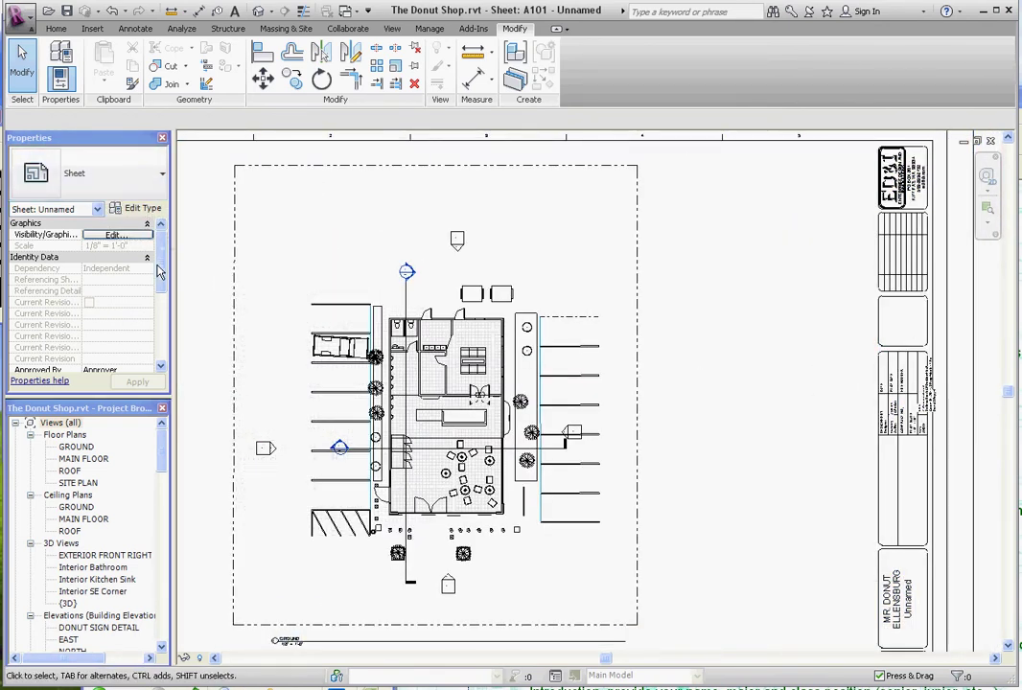
Scroll the Properties palette's Identity Data to the Approved By, Designed By and Checked By rows
{"action": "mouse_move", "coordinate": [131, 220]}
{"action": "left_mouse_down"}
{"action": "mouse_move", "coordinate": [172, 270]}
{"action": "mouse_move", "coordinate": [132, 231]}
{"action": "left_mouse_up"}
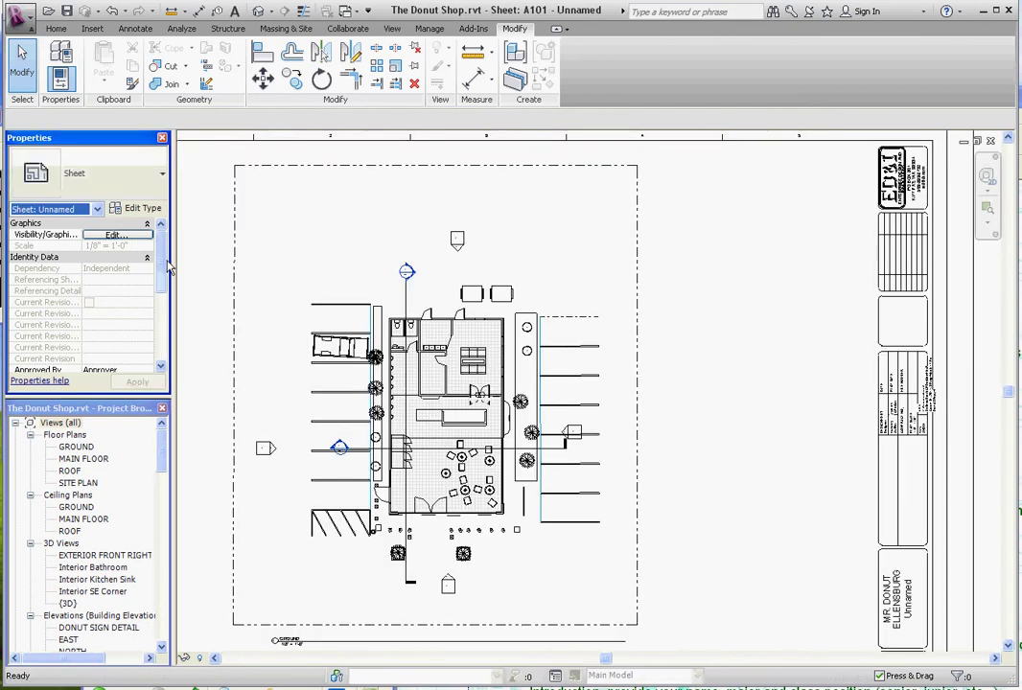
{"action": "scroll", "coordinate": [134, 239], "scroll_direction": "down", "scroll_amount": 3}
{"action": "scroll", "coordinate": [168, 244], "scroll_direction": "up", "scroll_amount": 3}
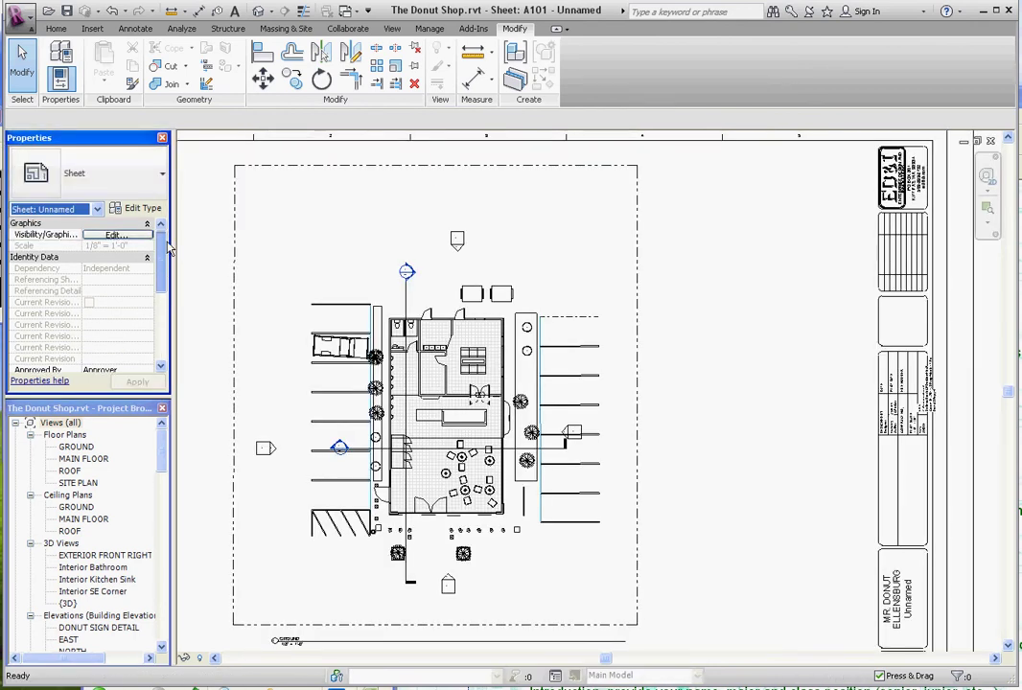
{"action": "scroll", "coordinate": [786, 302], "scroll_direction": "down", "scroll_amount": 2}
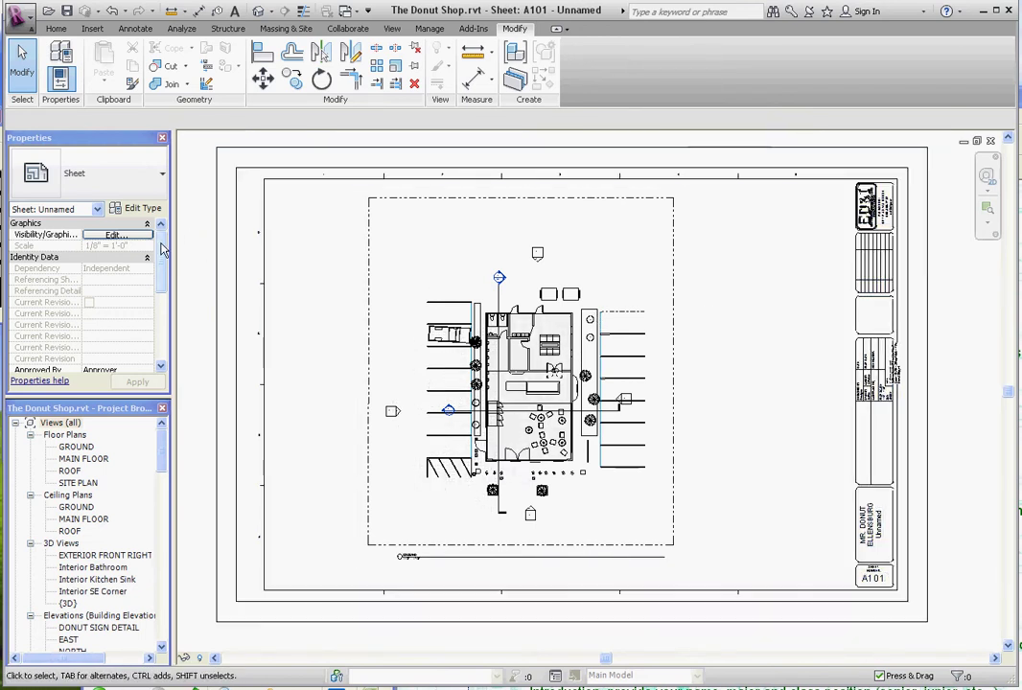
{"action": "scroll", "coordinate": [163, 250], "scroll_direction": "down", "scroll_amount": 5}
{"action": "scroll", "coordinate": [21, 273], "scroll_direction": "up", "scroll_amount": 1}
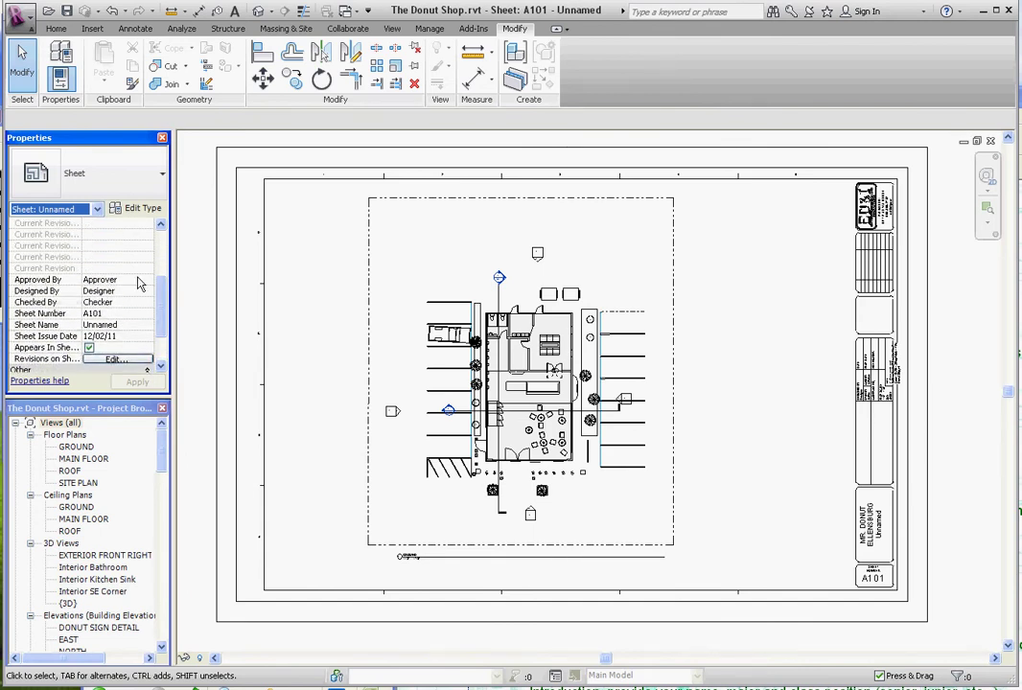
Set Approved By to YOU, Designed By to M, and Checked By to the checker's initials
{"action": "left_click", "coordinate": [122, 280]}
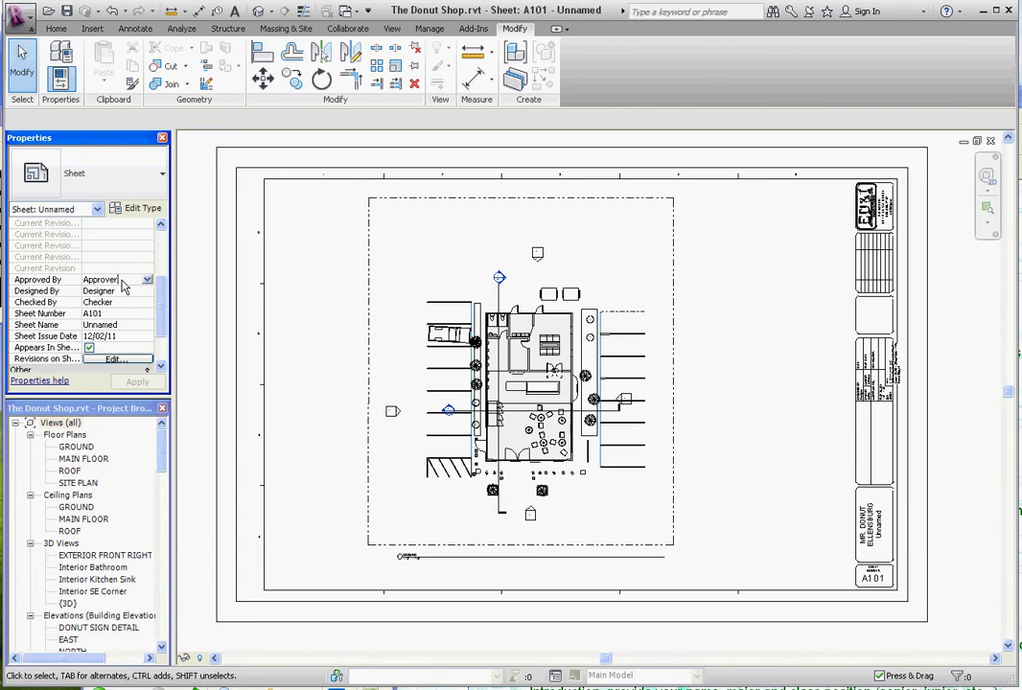
{"action": "double_click", "coordinate": [120, 279]}
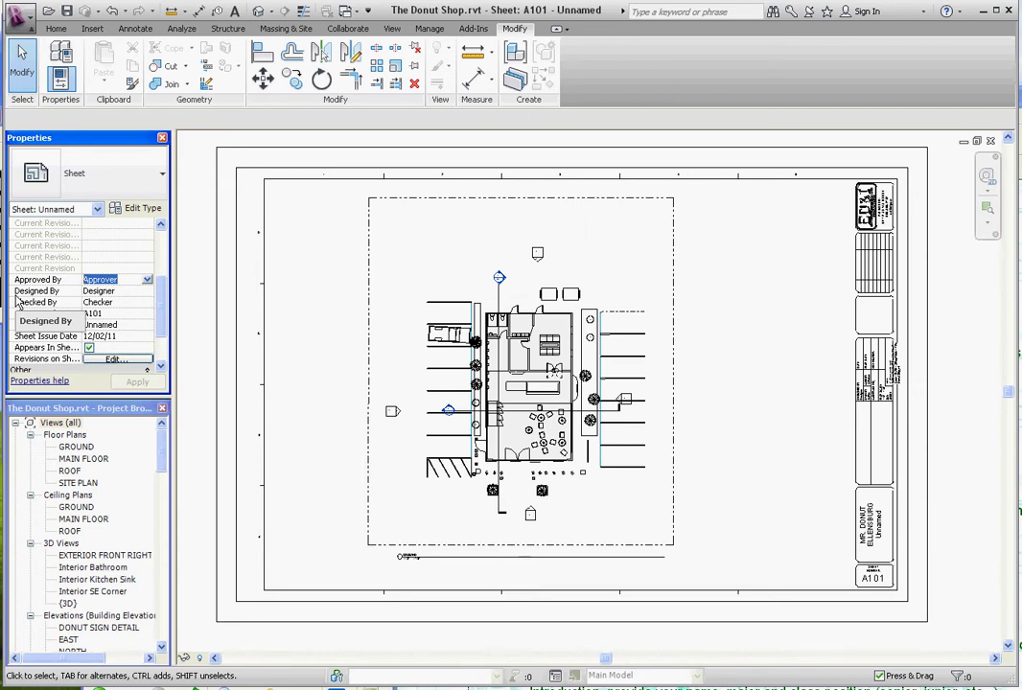
{"action": "type", "text": "YOU"}
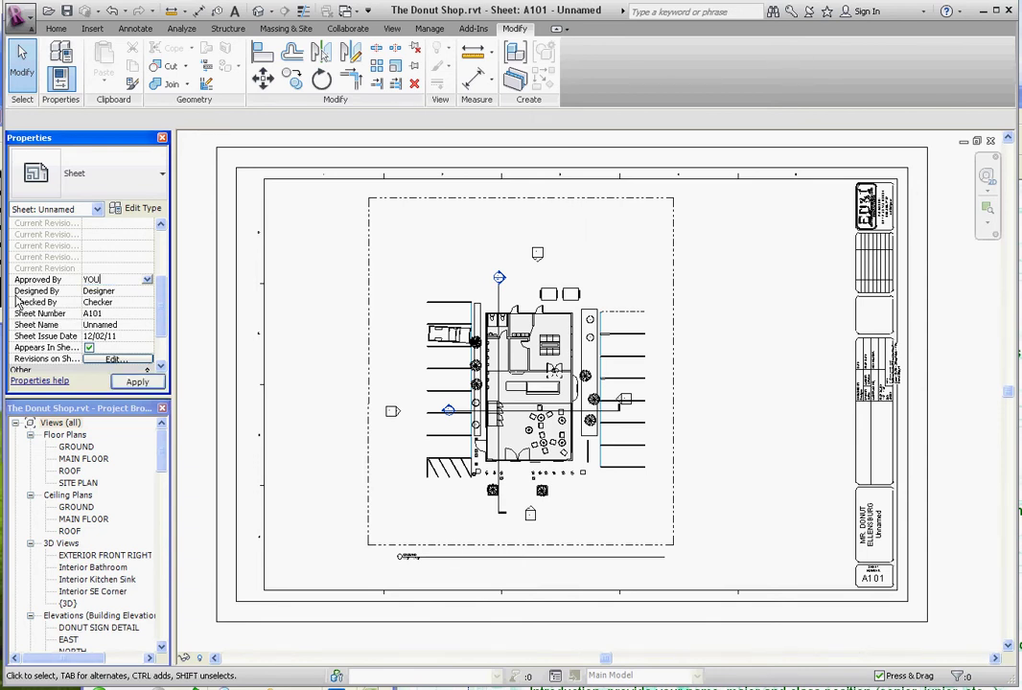
{"action": "left_click", "coordinate": [121, 293]}
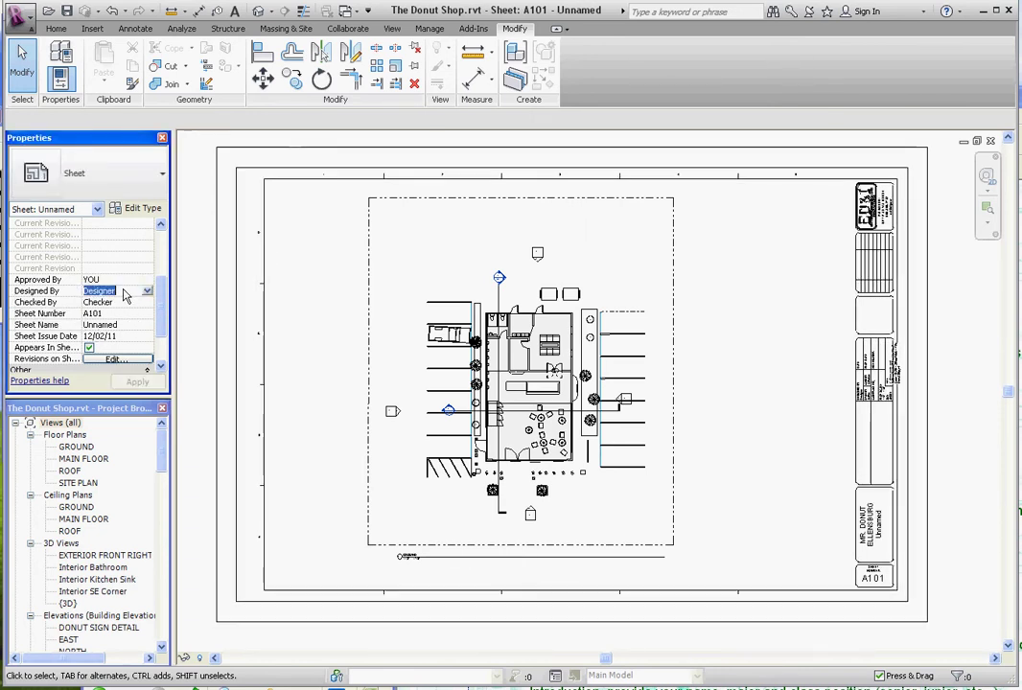
{"action": "type", "text": "MEE"}
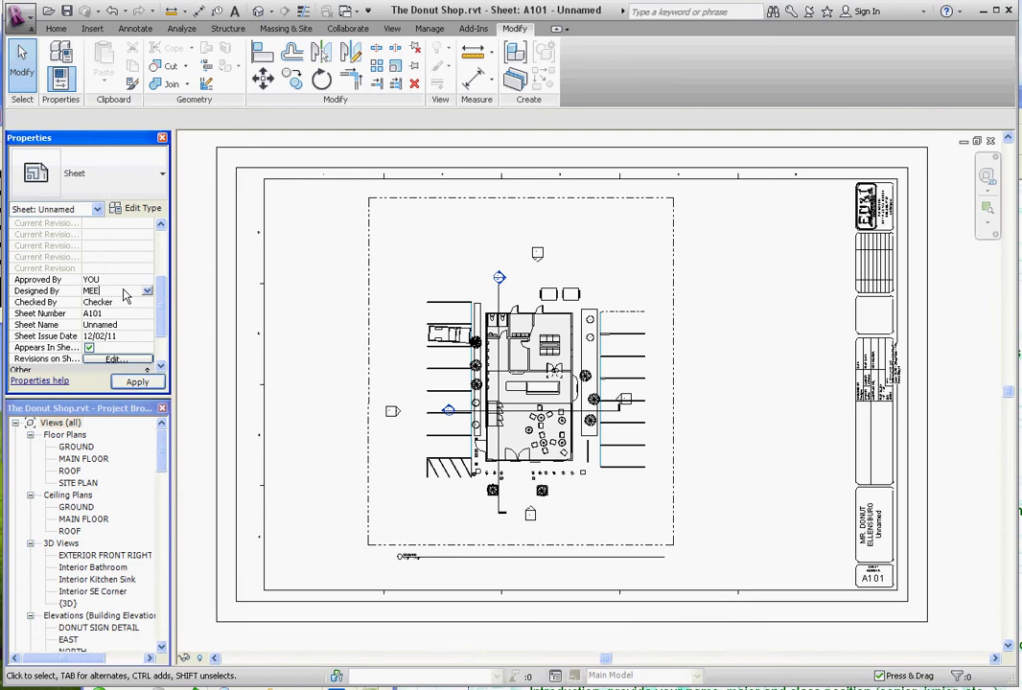
{"action": "left_click", "coordinate": [127, 301]}
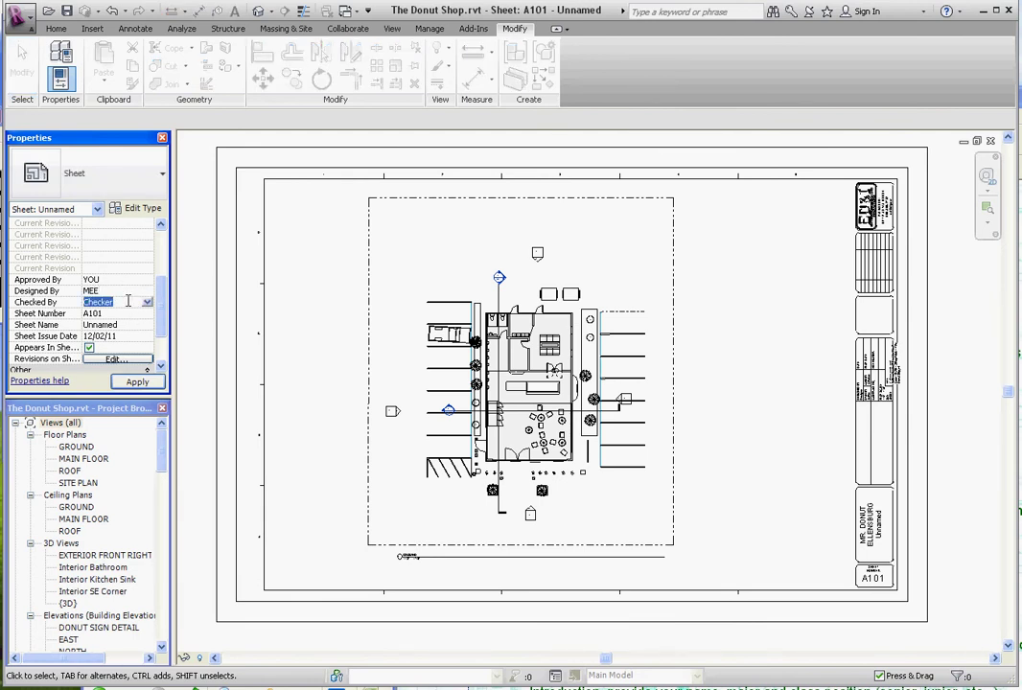
{"action": "type", "text": "CSS"}
{"action": "key", "text": "Return"}
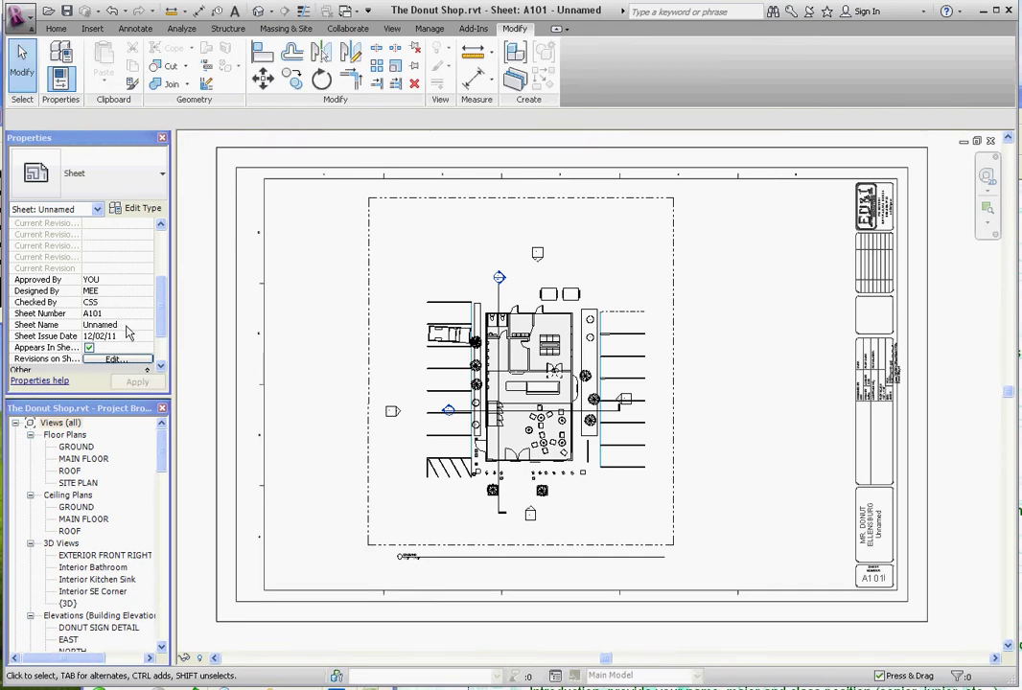
{"action": "left_click", "coordinate": [124, 325]}
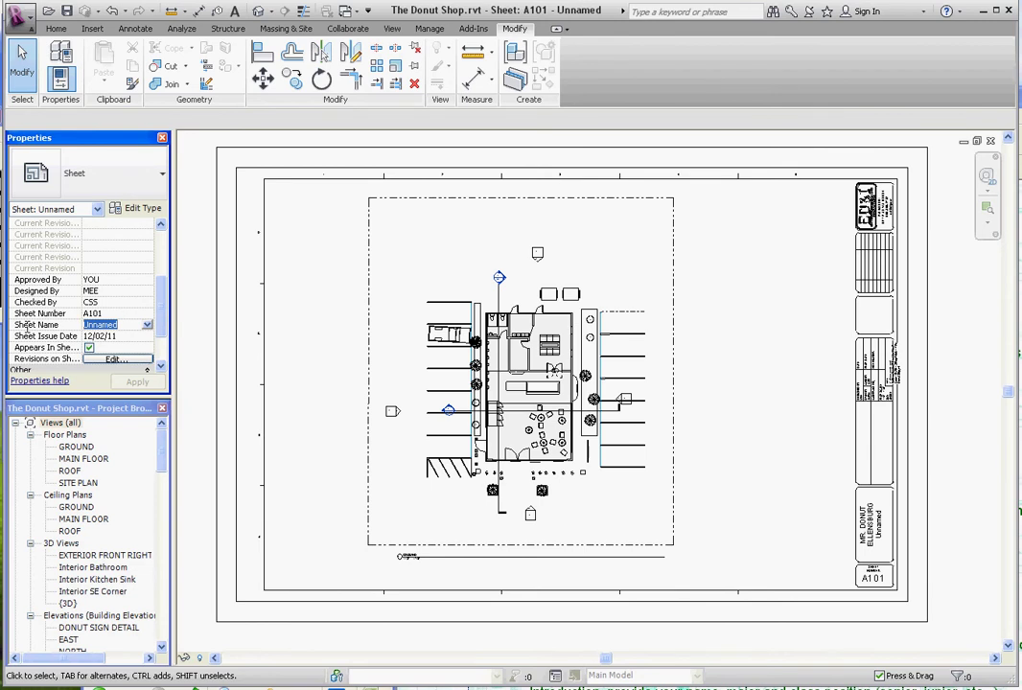
Rename sheet A101 to FIRST FLOOR PLAN in its Properties
{"action": "left_click", "coordinate": [137, 409]}
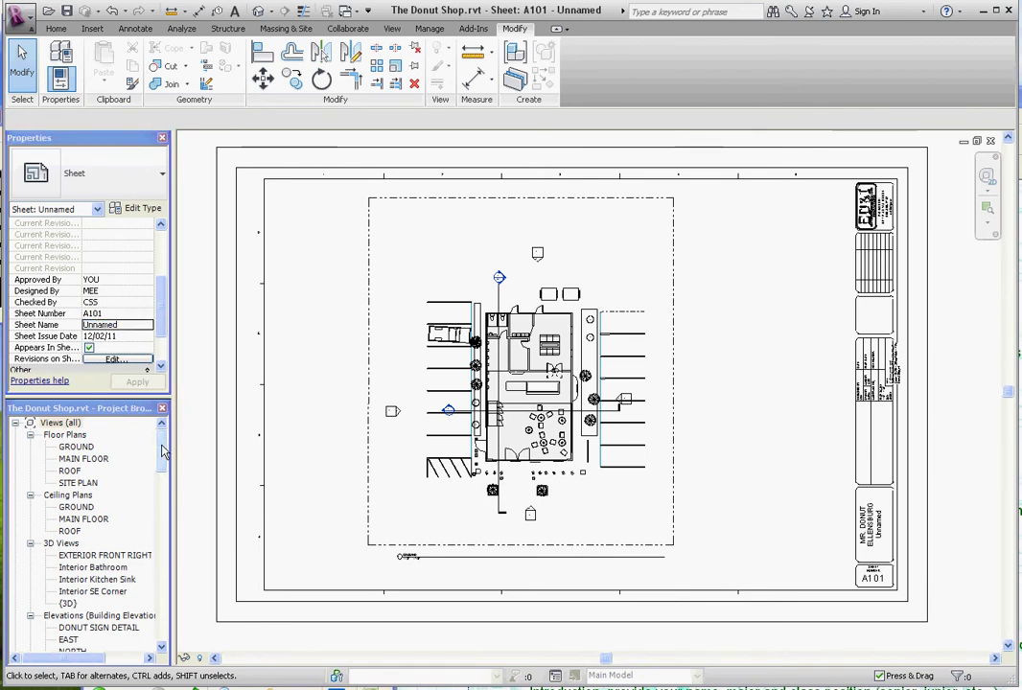
{"action": "scroll", "coordinate": [163, 468], "scroll_direction": "down", "scroll_amount": 3}
{"action": "key", "text": "Home"}
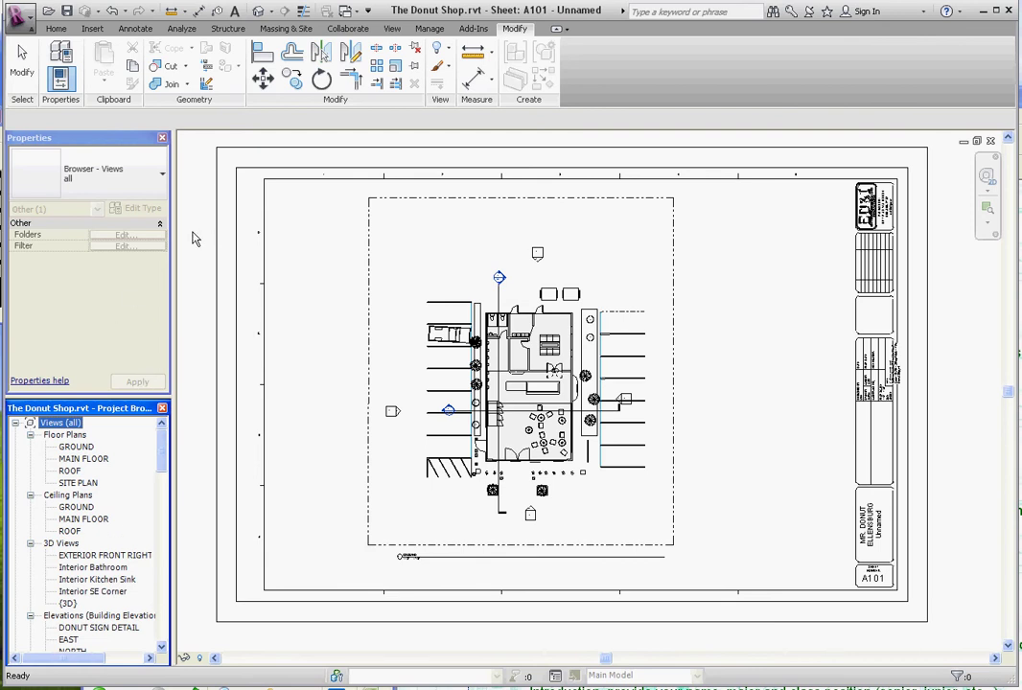
{"action": "left_click", "coordinate": [195, 238]}
{"action": "left_click_drag", "start_coordinate": [161, 256], "coordinate": [161, 311]}
{"action": "left_click", "coordinate": [139, 303]}
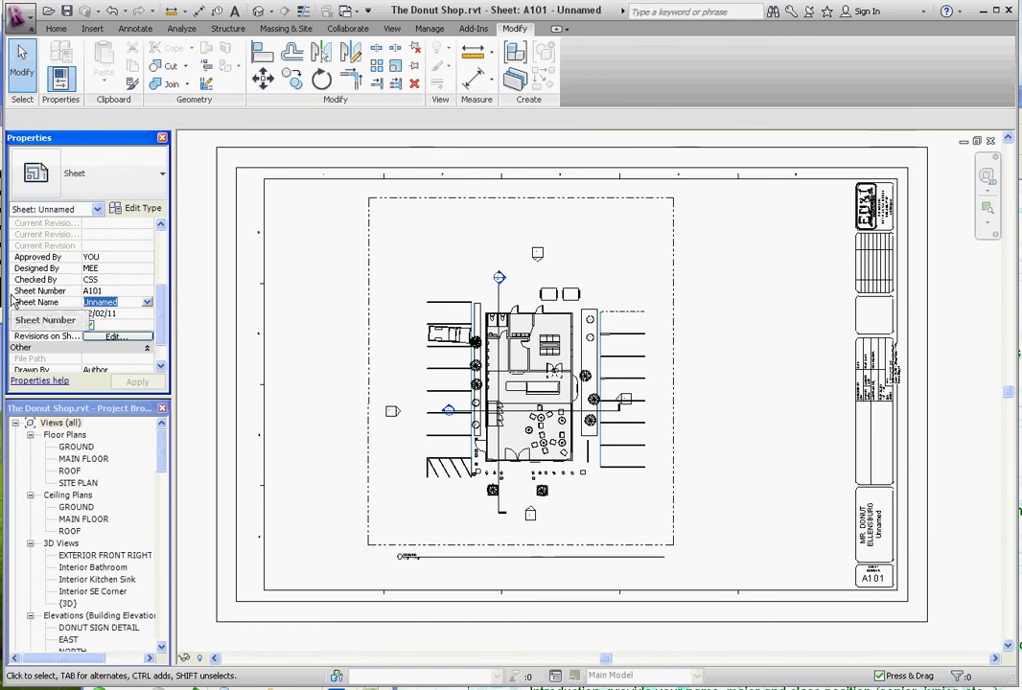
{"action": "type", "text": "FIR"}
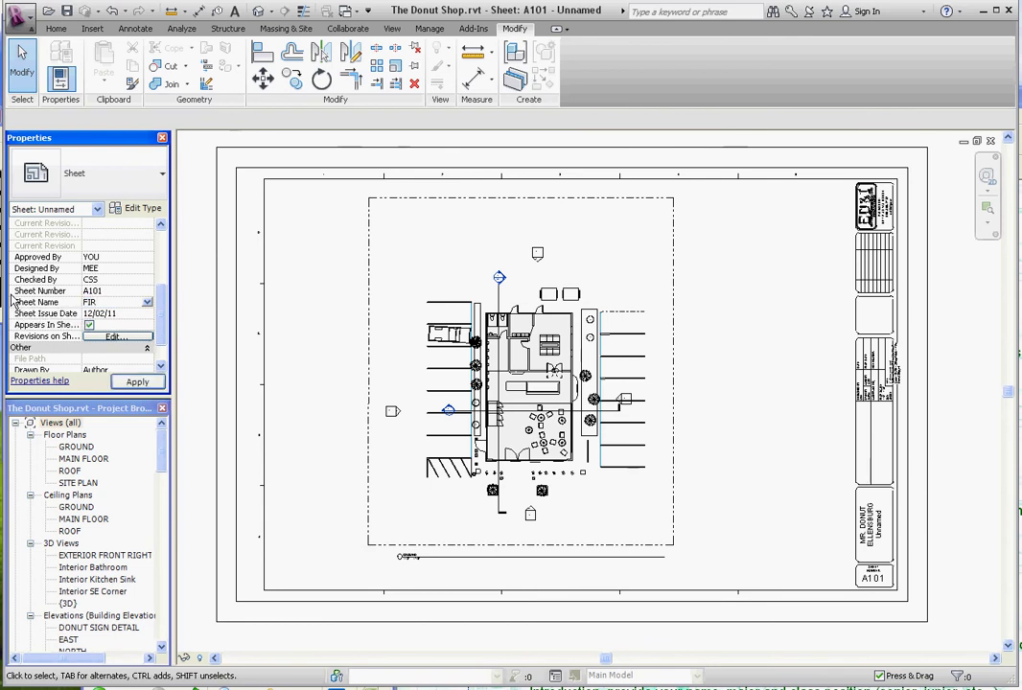
{"action": "type", "text": "ST FLOOR PLAN"}
{"action": "key", "text": "Return"}
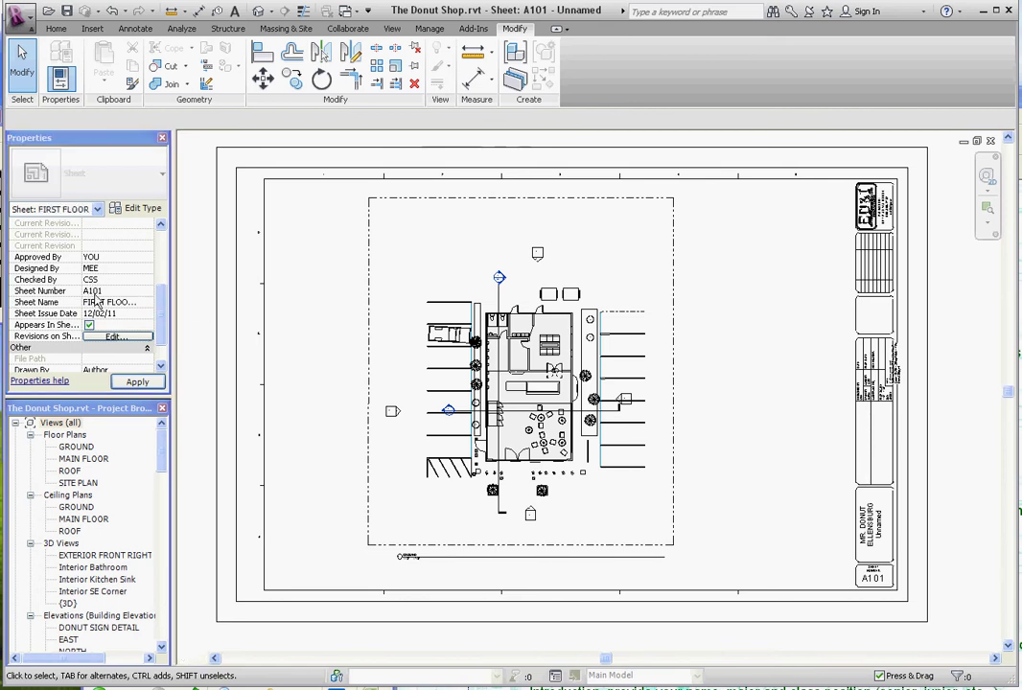
Correct the Sheet Issue Date to 12/06/11 and start editing the Drawn By initials
{"action": "left_click", "coordinate": [118, 314]}
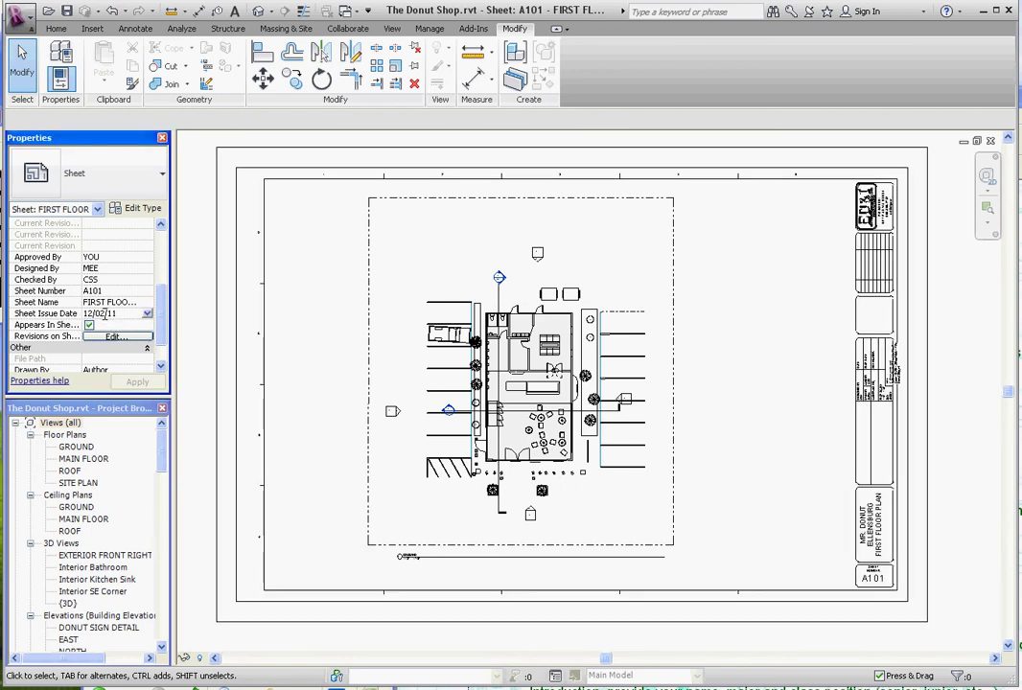
{"action": "key", "text": "BackSpace"}
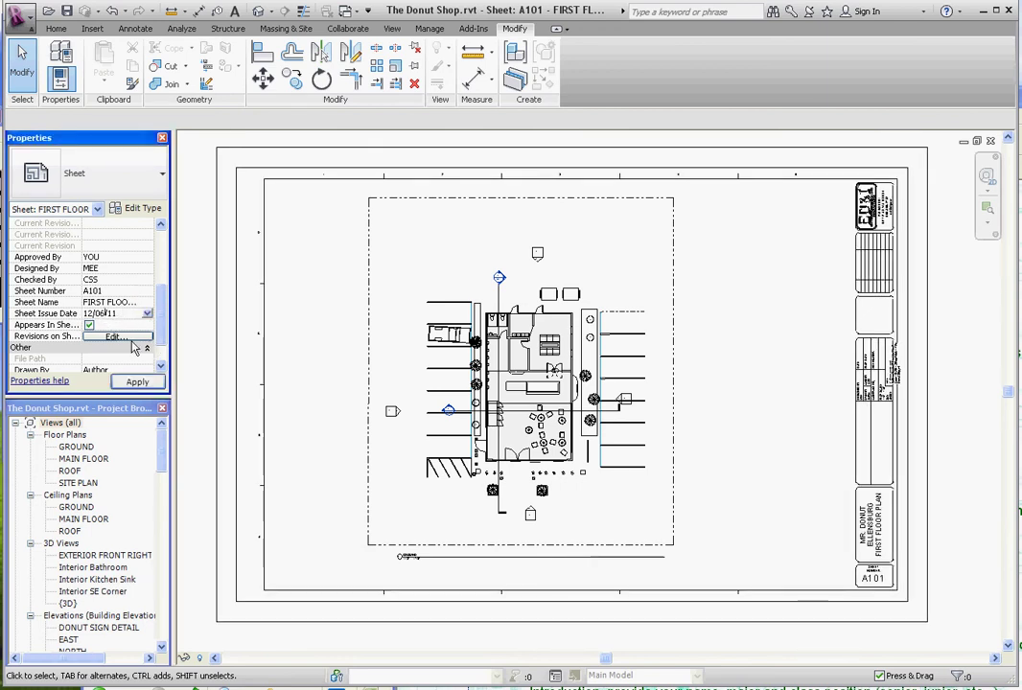
{"action": "left_click_drag", "start_coordinate": [160, 334], "coordinate": [161, 353]}
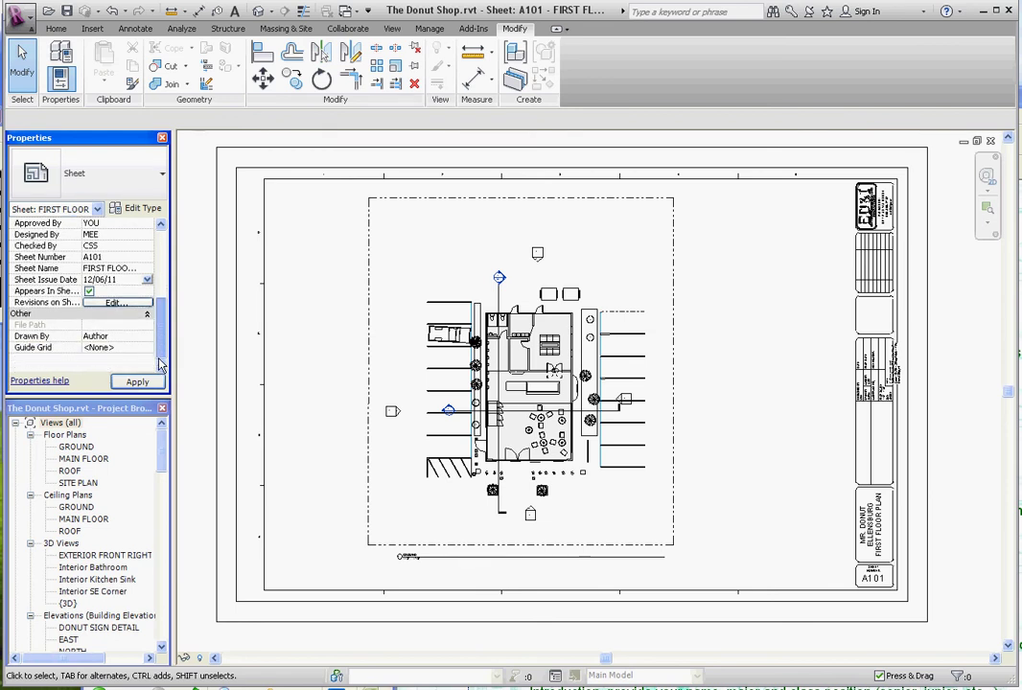
{"action": "left_click", "coordinate": [122, 335]}
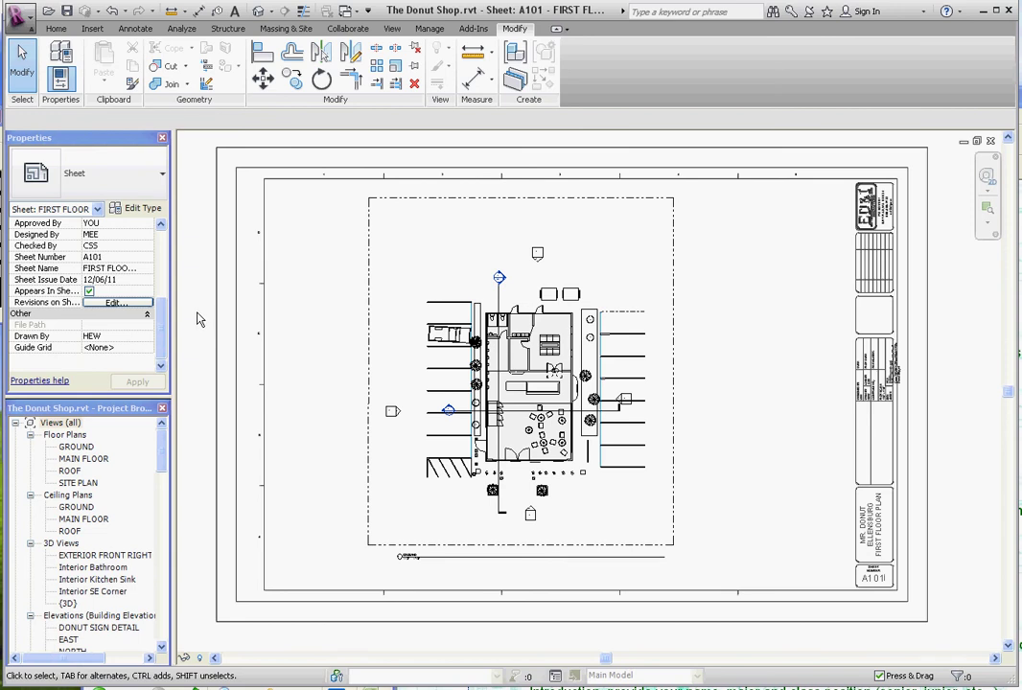
{"action": "scroll", "coordinate": [702, 317], "scroll_direction": "up", "scroll_amount": 4}
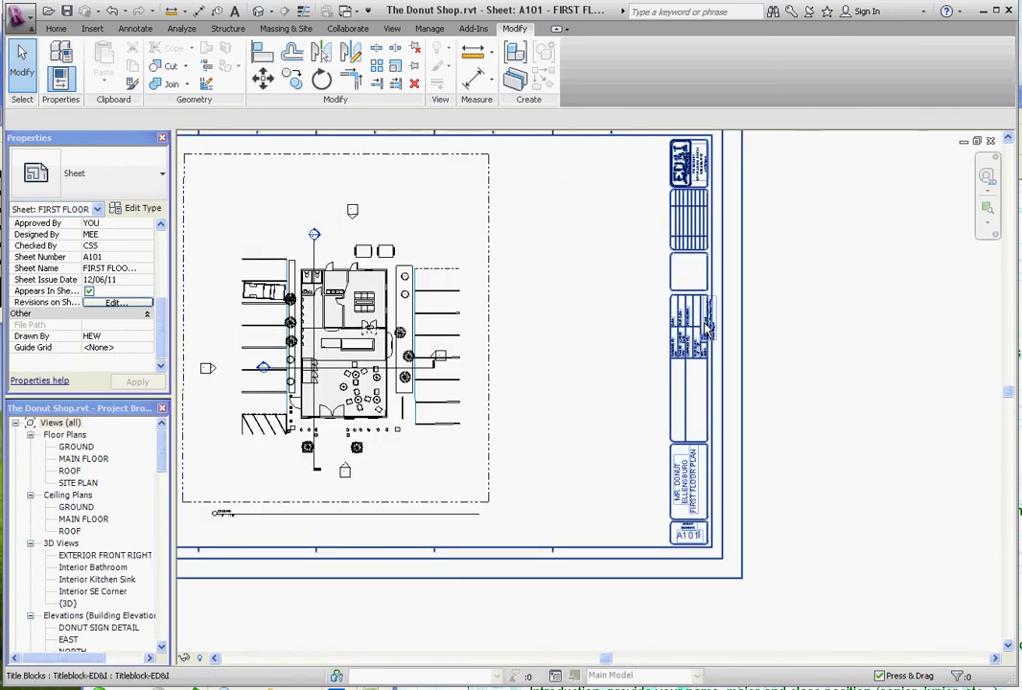
{"action": "scroll", "coordinate": [702, 316], "scroll_direction": "up", "scroll_amount": 4}
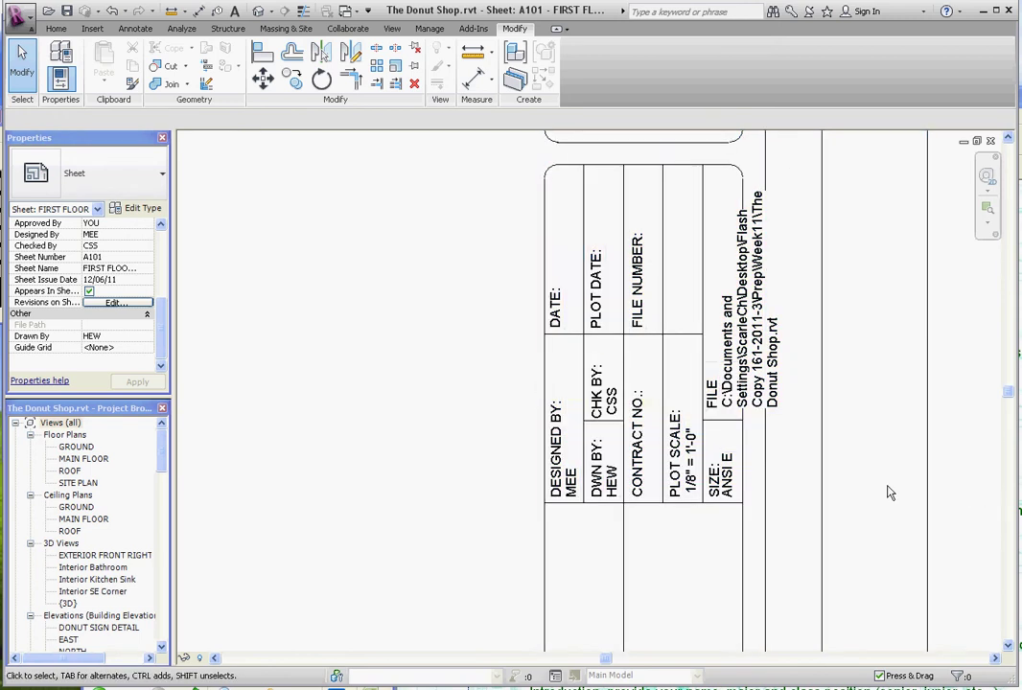
{"action": "scroll", "coordinate": [722, 379], "scroll_direction": "up", "scroll_amount": 2}
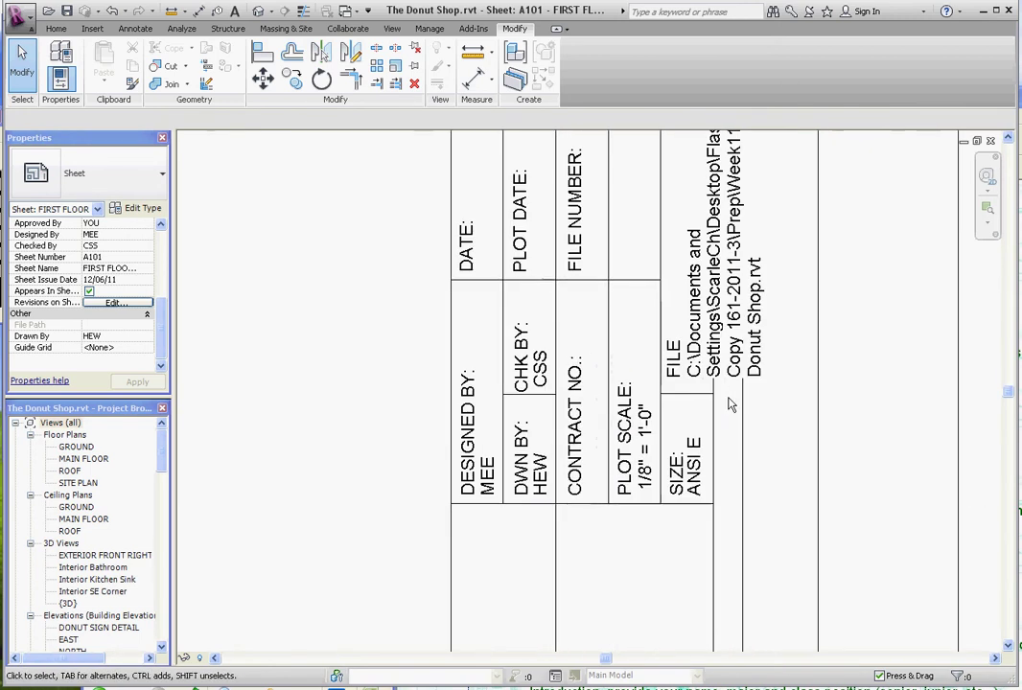
{"action": "scroll", "coordinate": [723, 401], "scroll_direction": "down", "scroll_amount": 2}
{"action": "scroll", "coordinate": [748, 417], "scroll_direction": "up", "scroll_amount": 1}
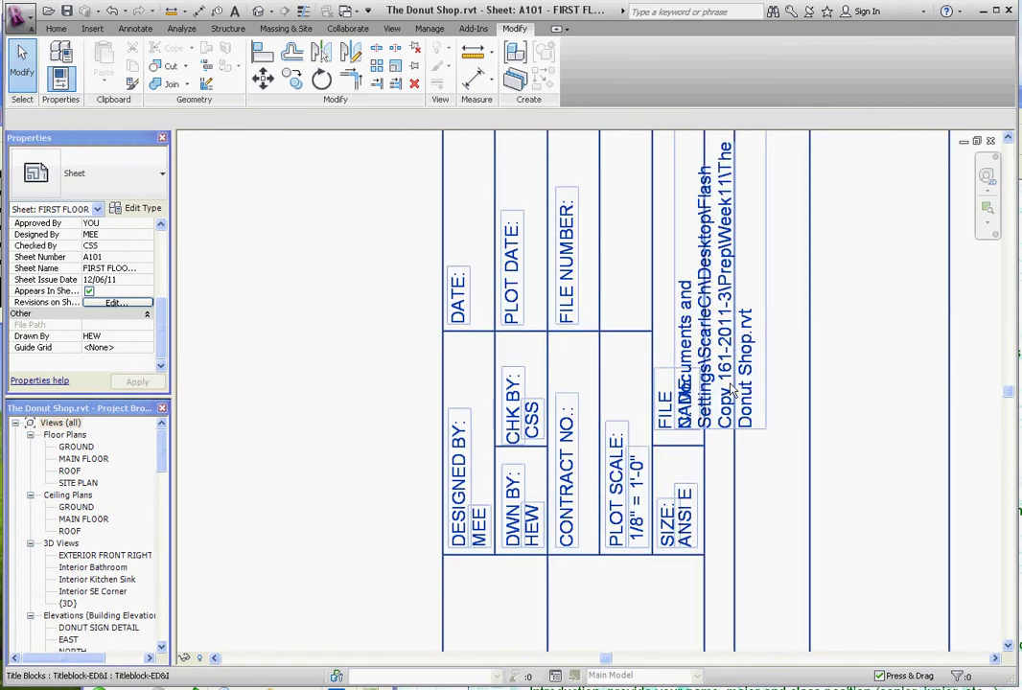
{"action": "scroll", "coordinate": [753, 427], "scroll_direction": "down", "scroll_amount": 1}
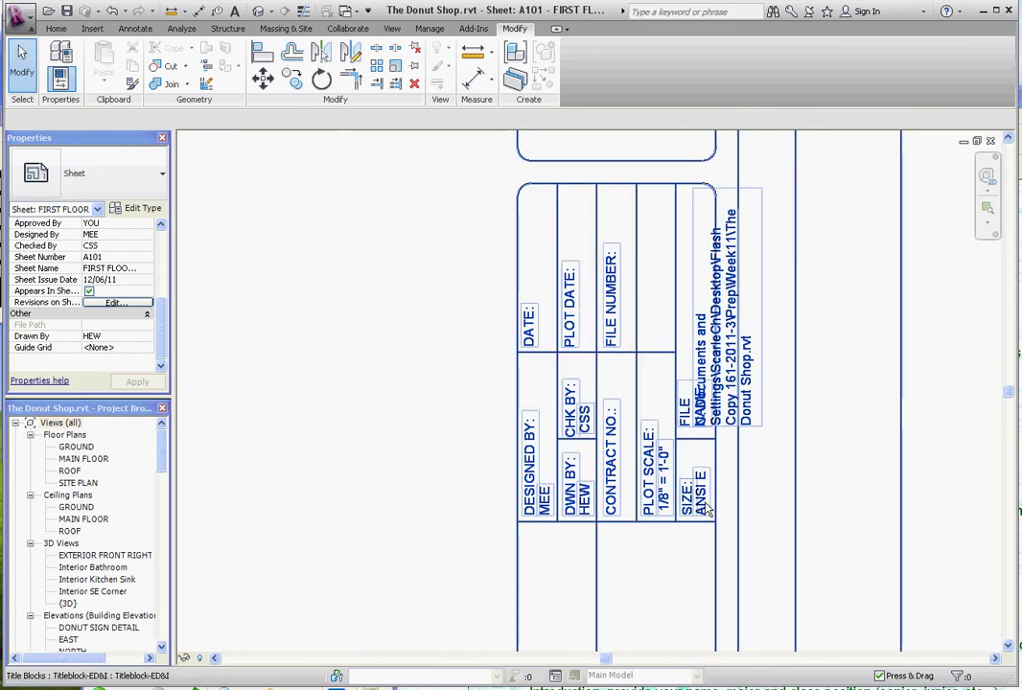
Open the sheet's title block family for editing
{"action": "right_click", "coordinate": [709, 157]}
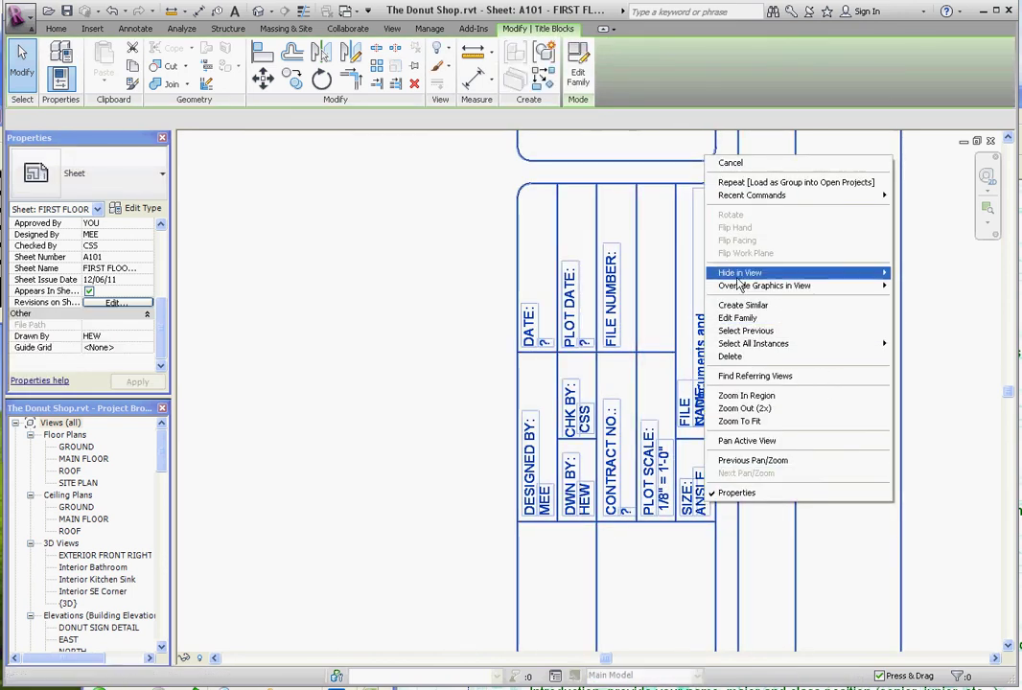
{"action": "left_click", "coordinate": [580, 71]}
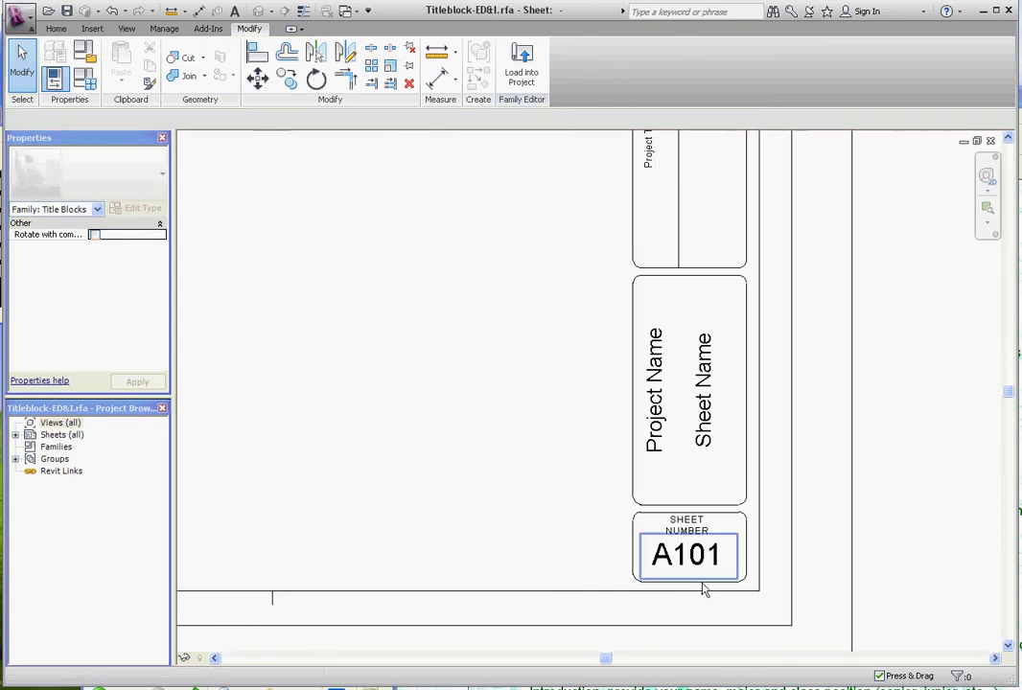
{"action": "scroll", "coordinate": [703, 595], "scroll_direction": "down", "scroll_amount": 4}
{"action": "scroll", "coordinate": [744, 372], "scroll_direction": "up", "scroll_amount": 5}
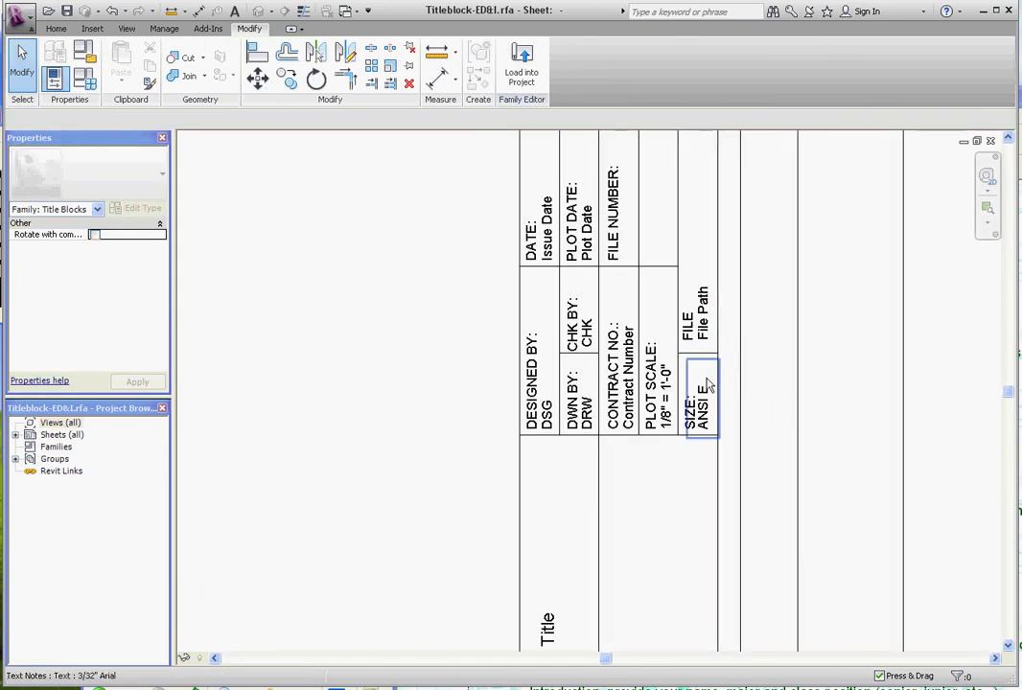
Delete the File Path label and widen the FILE NAME note to one line
{"action": "left_click", "coordinate": [709, 316]}
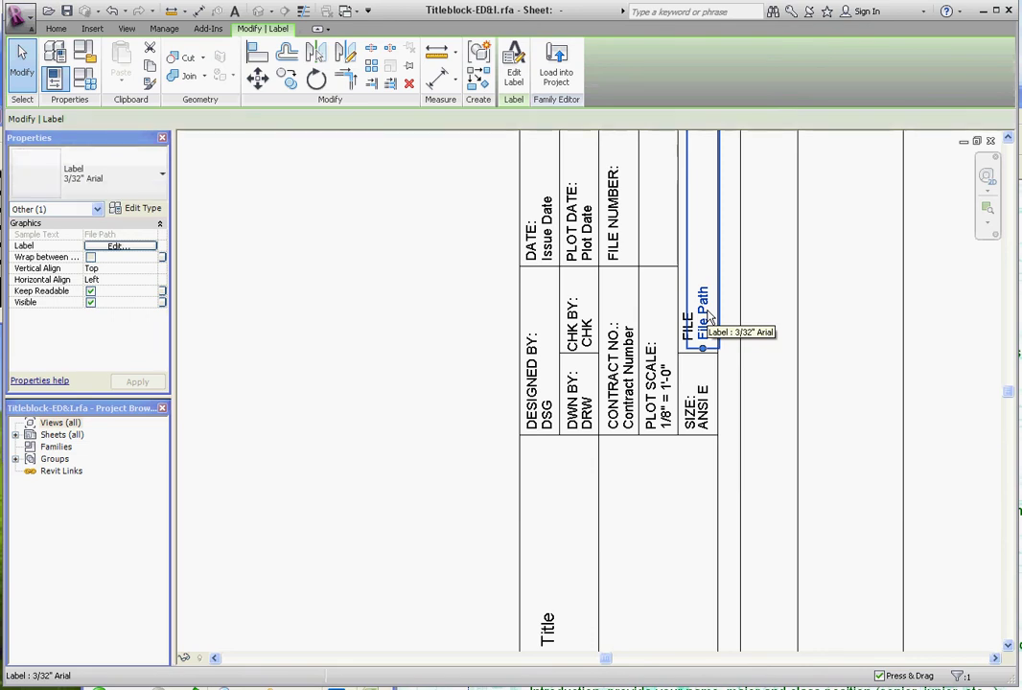
{"action": "key", "text": "Escape"}
{"action": "key", "text": "Delete"}
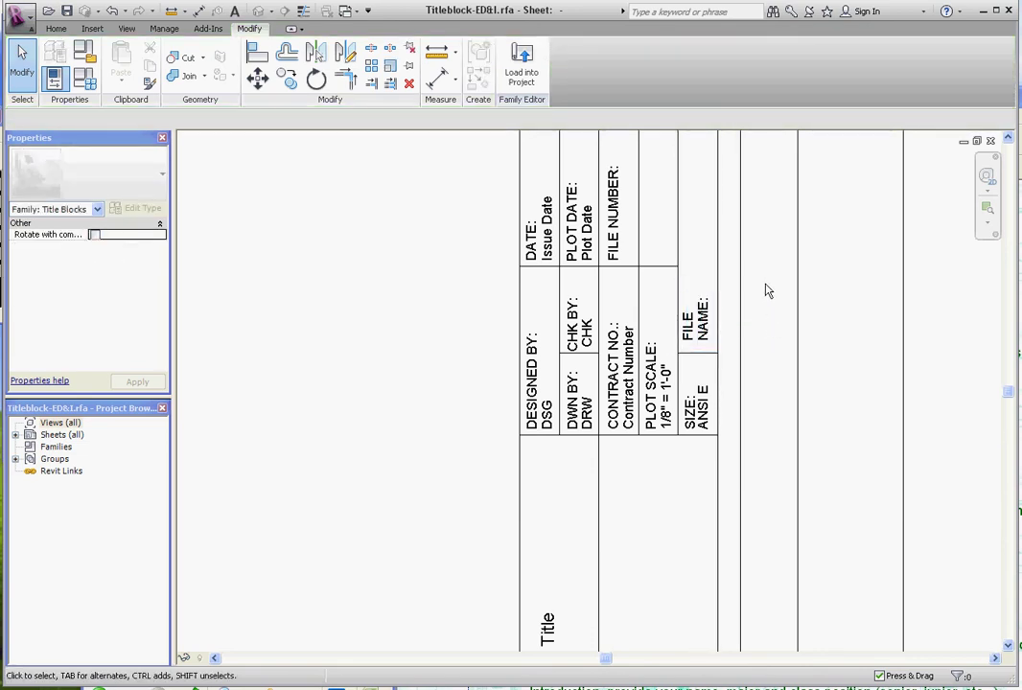
{"action": "left_click", "coordinate": [697, 263]}
{"action": "left_click_drag", "start_coordinate": [695, 280], "coordinate": [689, 230]}
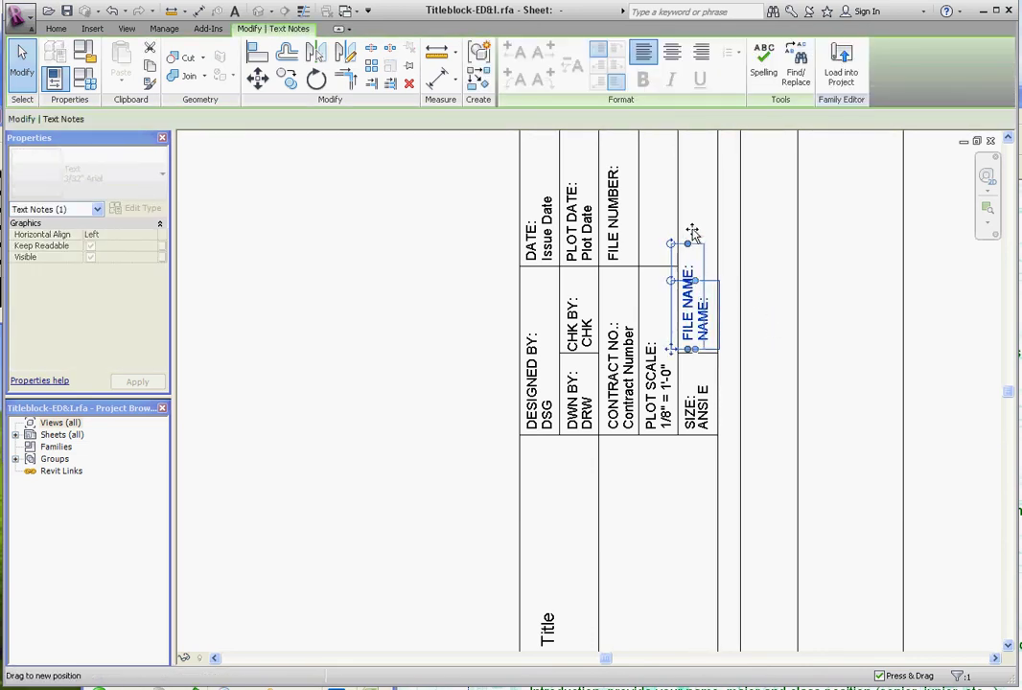
Change the size note from ANSI E to ARCH D and load the family into the project
{"action": "left_click", "coordinate": [741, 445]}
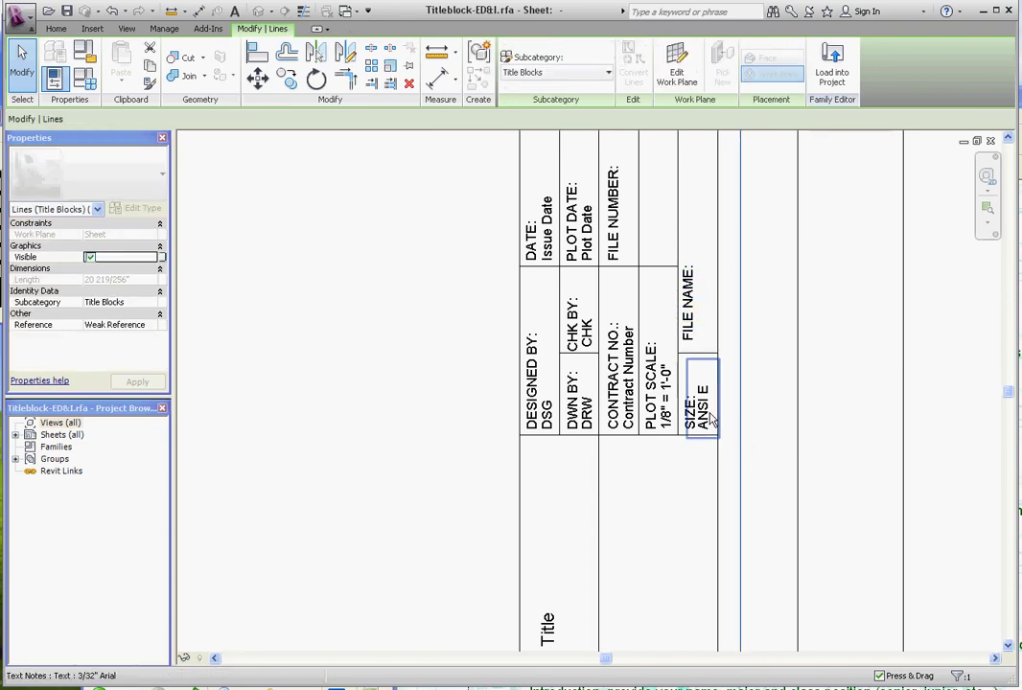
{"action": "double_click", "coordinate": [712, 402]}
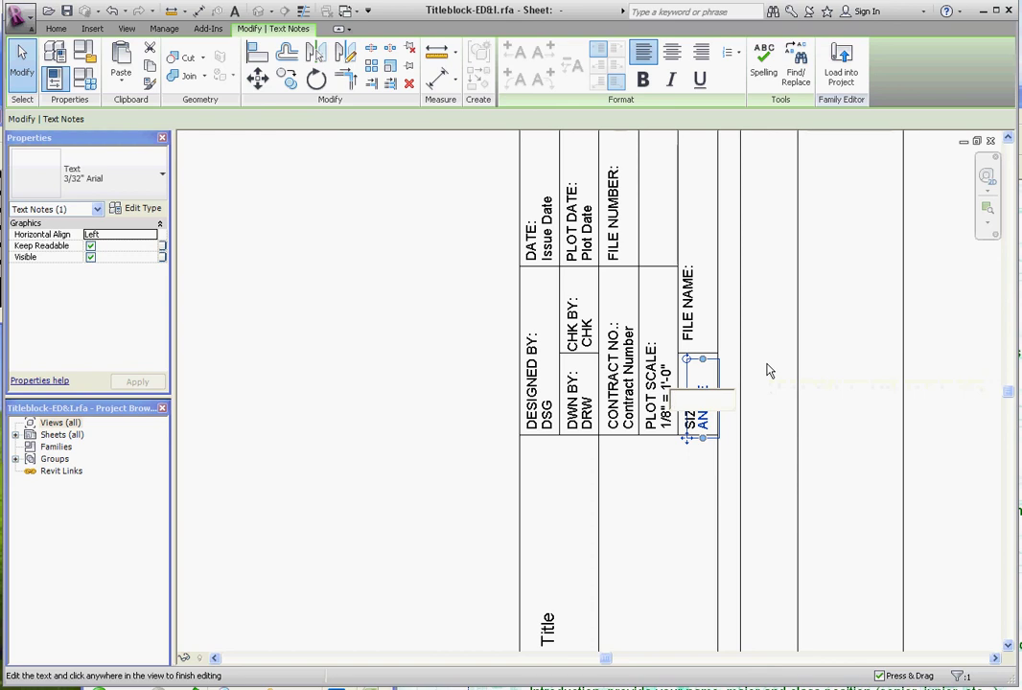
{"action": "key", "text": "ctrl+a"}
{"action": "type", "text": "ARCH"}
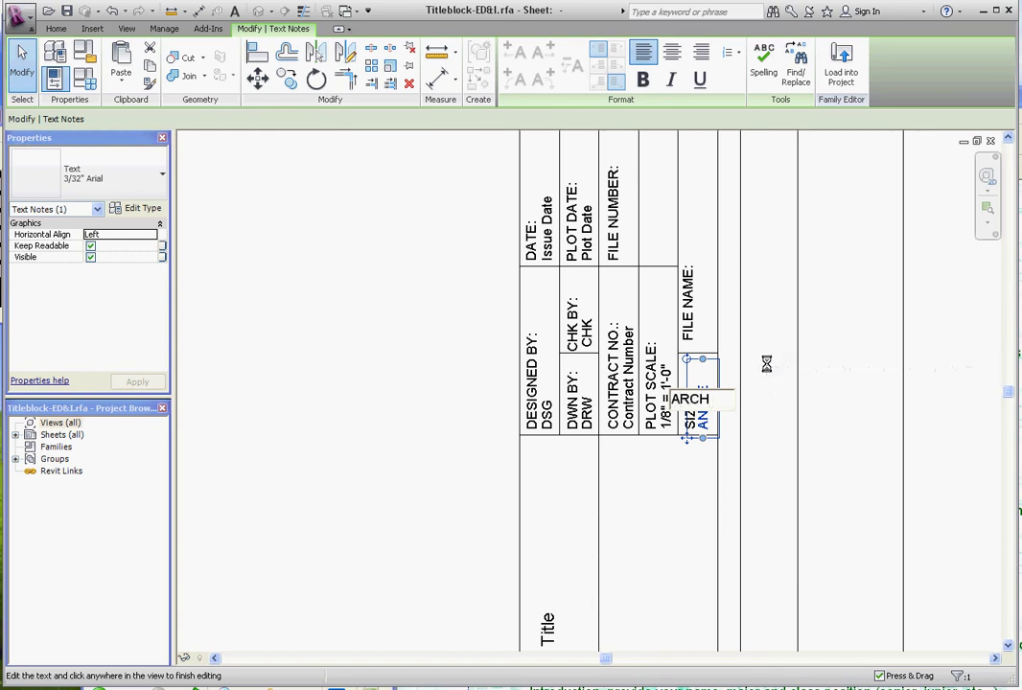
{"action": "type", "text": " D"}
{"action": "left_click", "coordinate": [751, 488]}
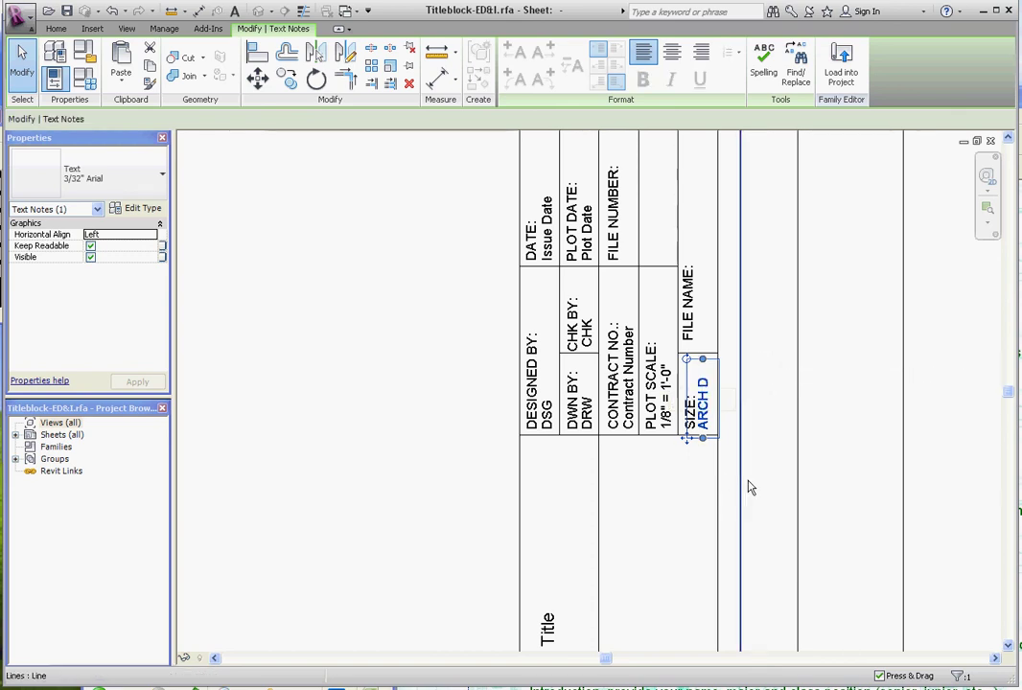
{"action": "left_click", "coordinate": [362, 465]}
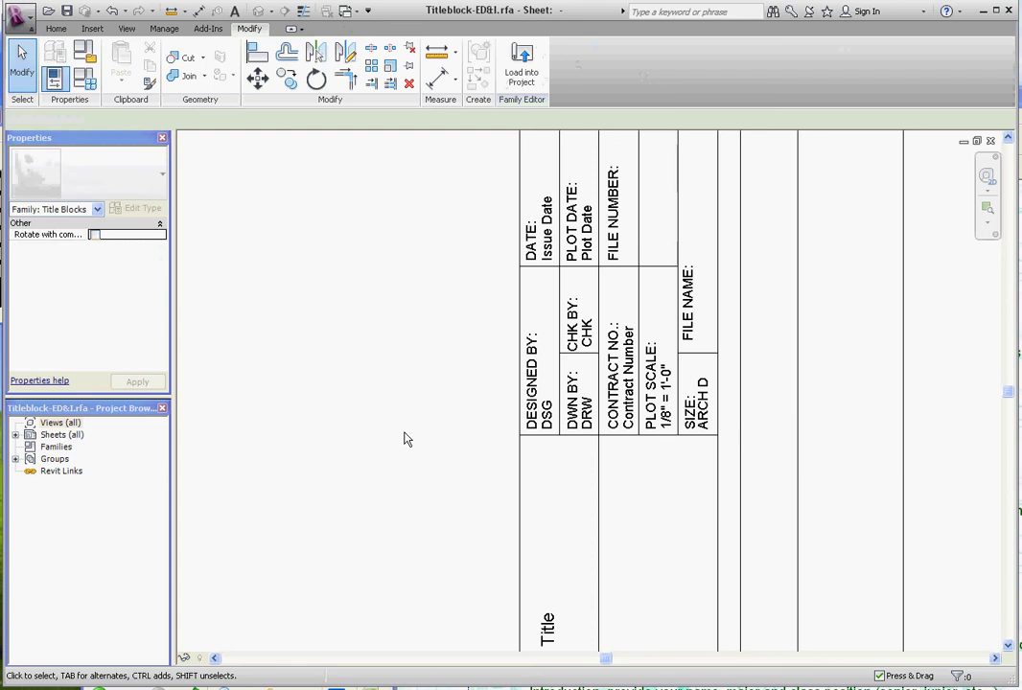
{"action": "left_click", "coordinate": [520, 65]}
Overwrite the existing title block with the edited version and zoom out over sheet A101
{"action": "left_click", "coordinate": [333, 370]}
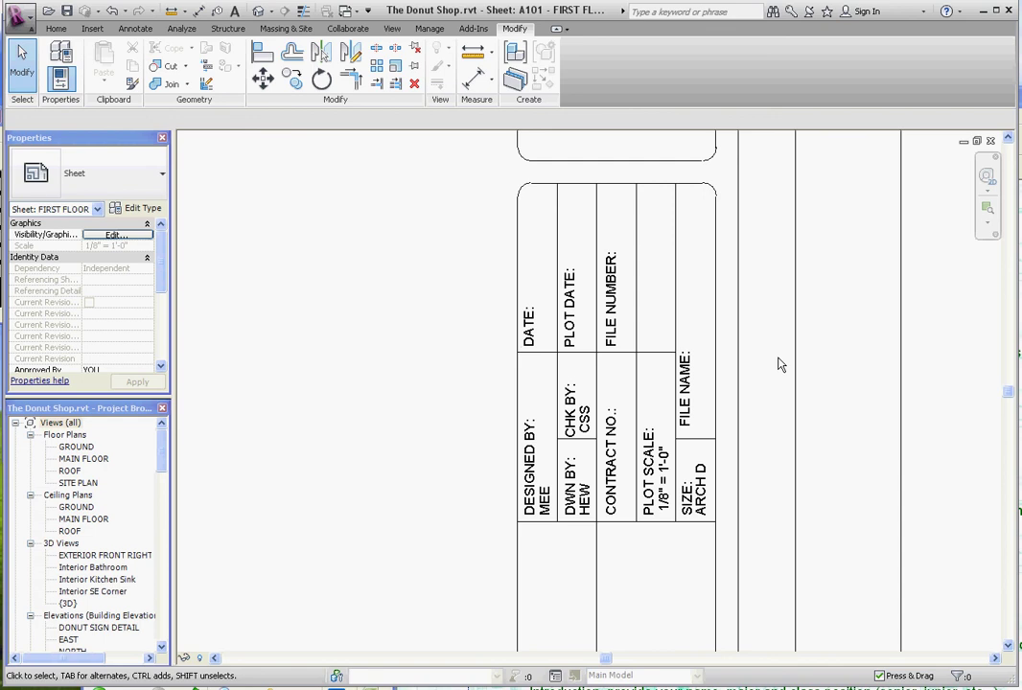
{"action": "scroll", "coordinate": [778, 364], "scroll_direction": "down", "scroll_amount": 6}
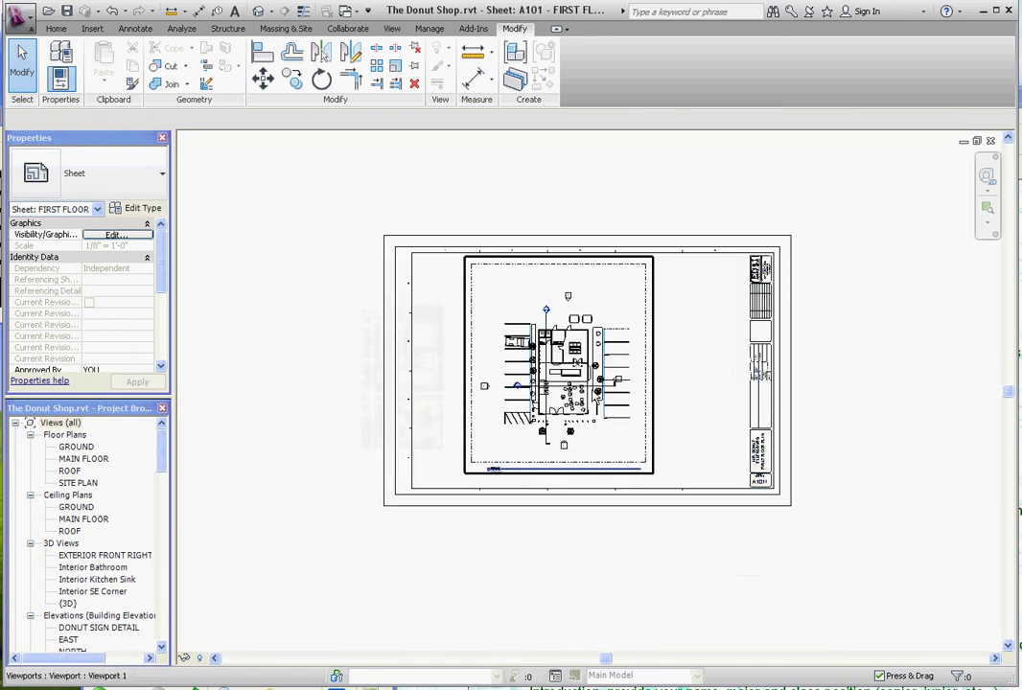